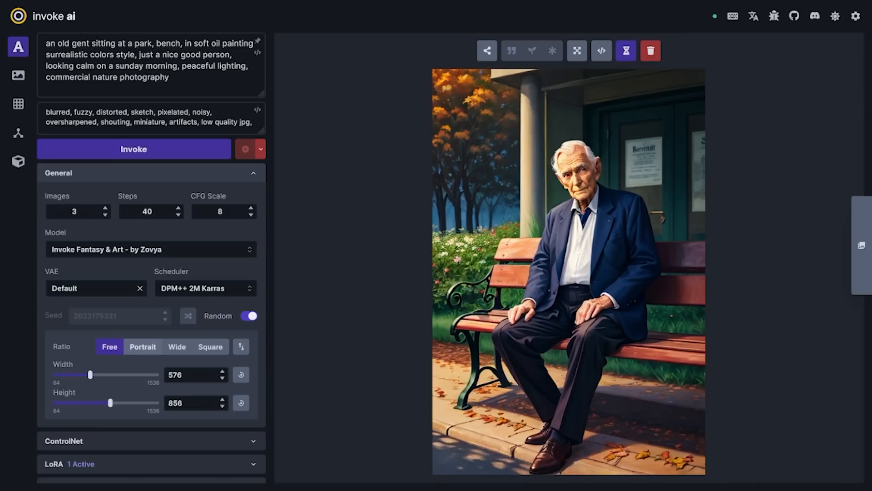
Try the Portrait and Wide ratios, swap width and height to get 544 × 960, and return the ratio to Free.
drag(90, 374, 118, 375)
click(138, 355)
click(176, 346)
click(241, 348)
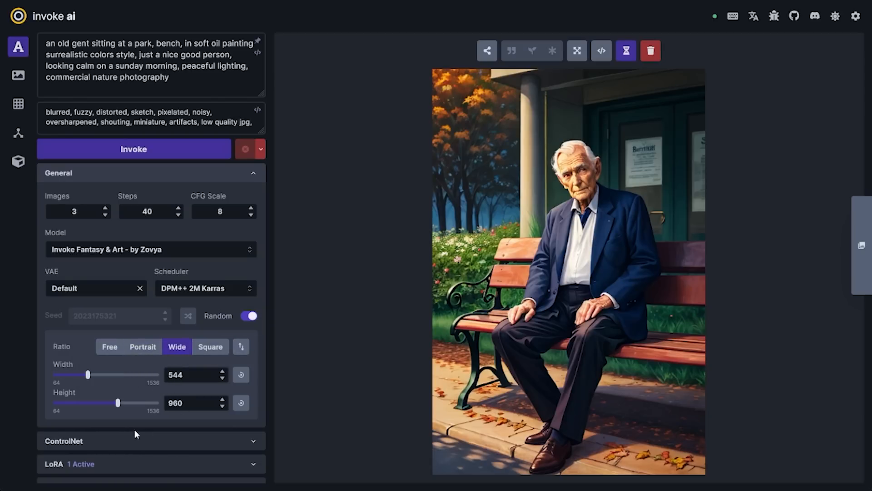
click(111, 349)
Look through the available schedulers and keep DPM++ 2M Karras selected.
click(206, 288)
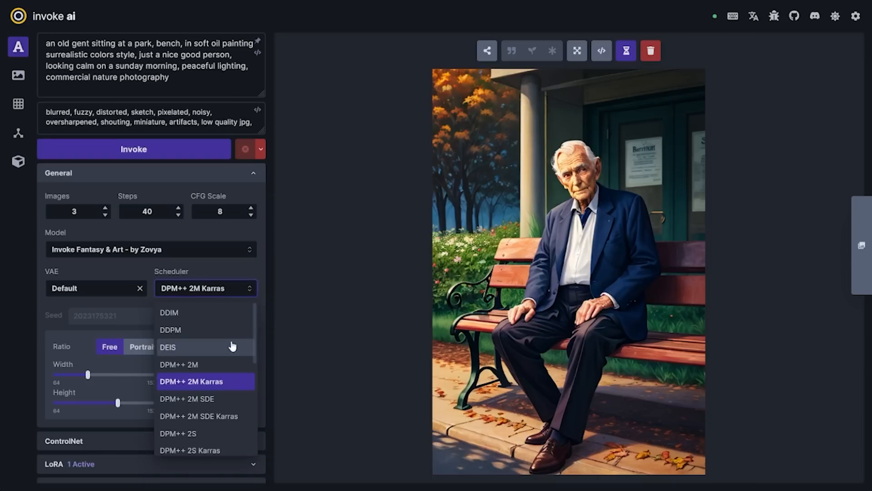
scroll(232, 346, down, 3)
scroll(232, 346, down, 4)
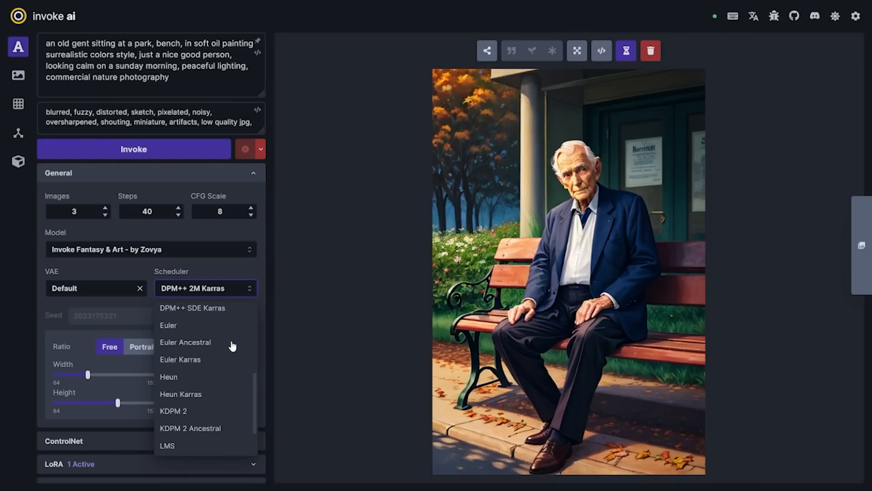
scroll(216, 445, up, 1)
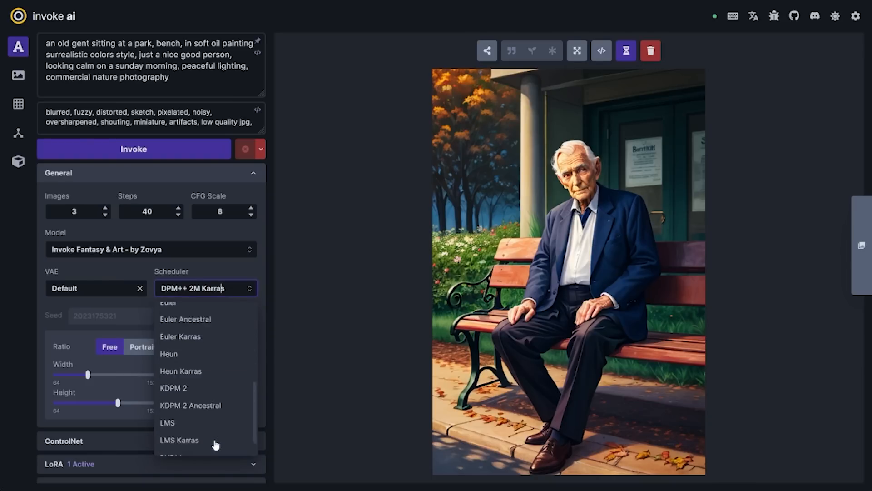
click(220, 282)
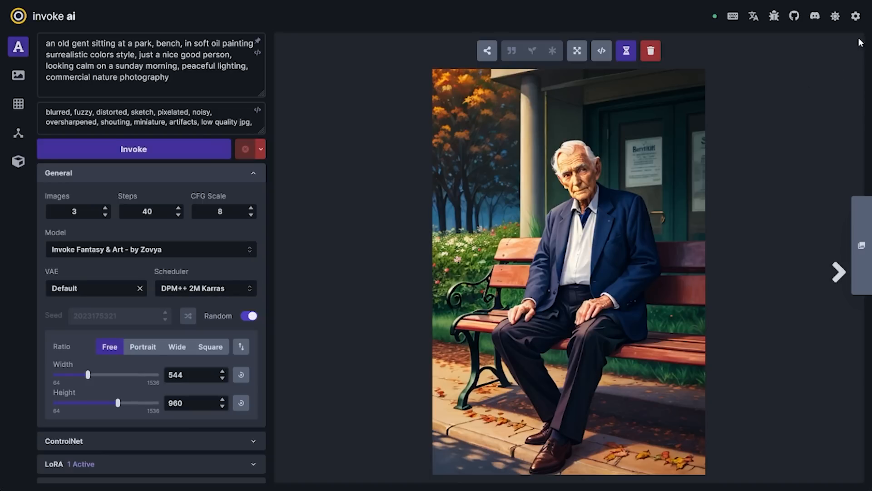
Add DPM++ 2M SDE Karras, Euler Ancestral and UniPC to the favorite schedulers and check them in the scheduler list.
click(856, 16)
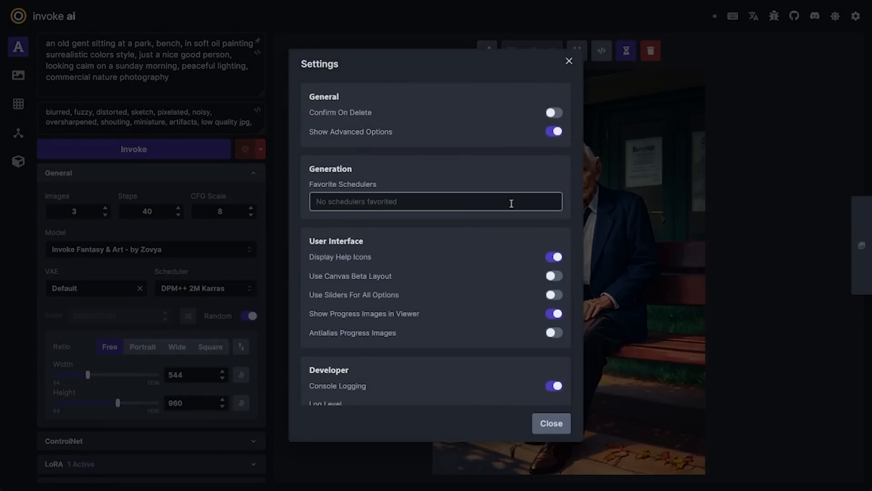
click(398, 204)
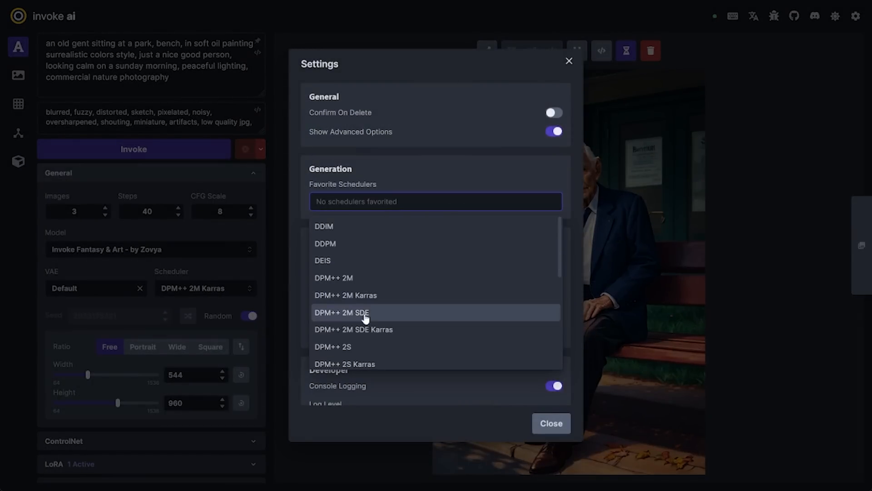
click(366, 329)
click(366, 240)
click(370, 359)
key(Escape)
click(206, 288)
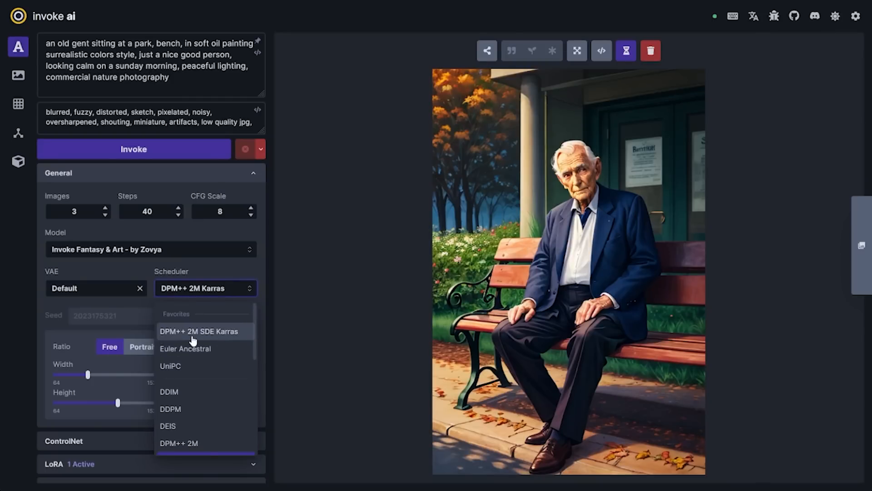
click(216, 270)
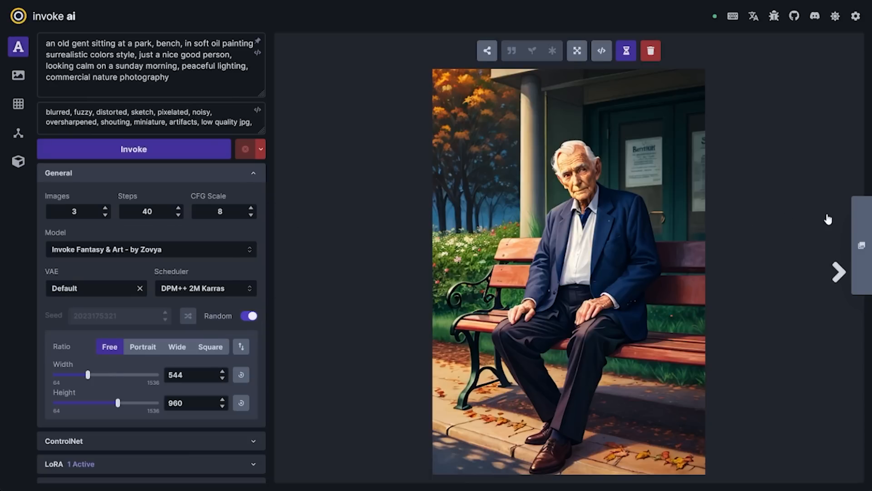
Open the image gallery, try pinning and unpinning it, and leave it pinned beside the viewer.
click(861, 246)
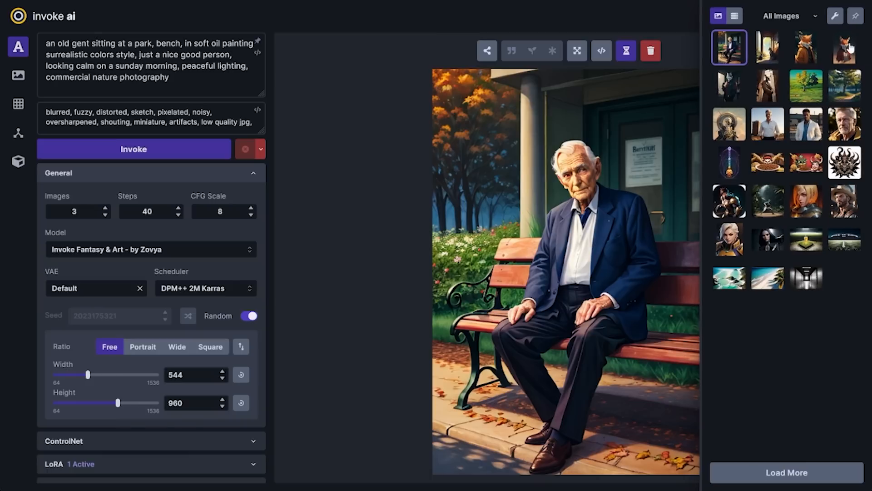
click(855, 17)
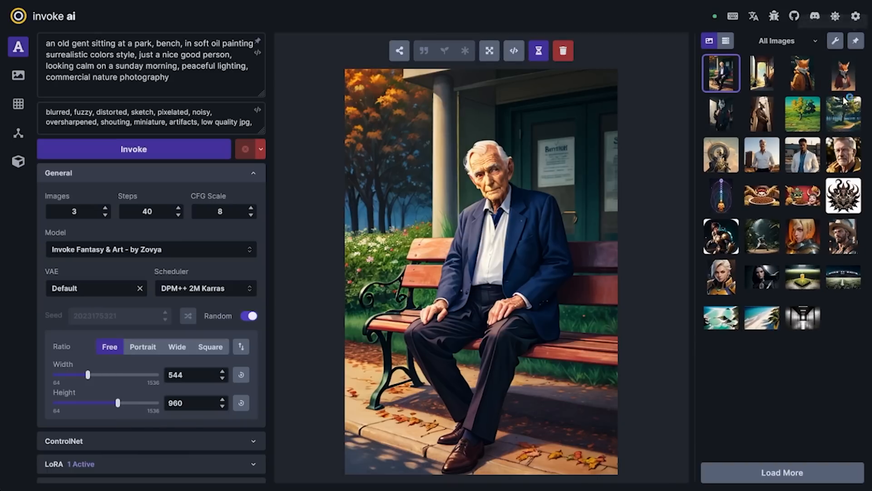
click(853, 44)
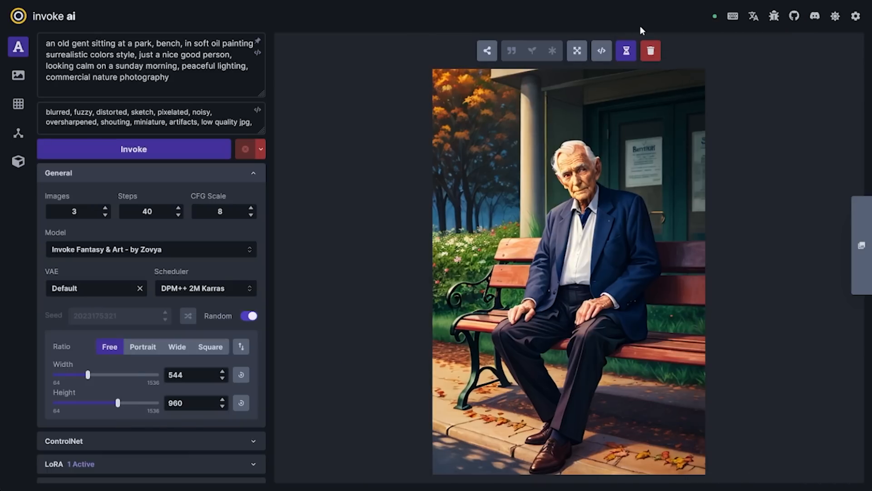
click(861, 245)
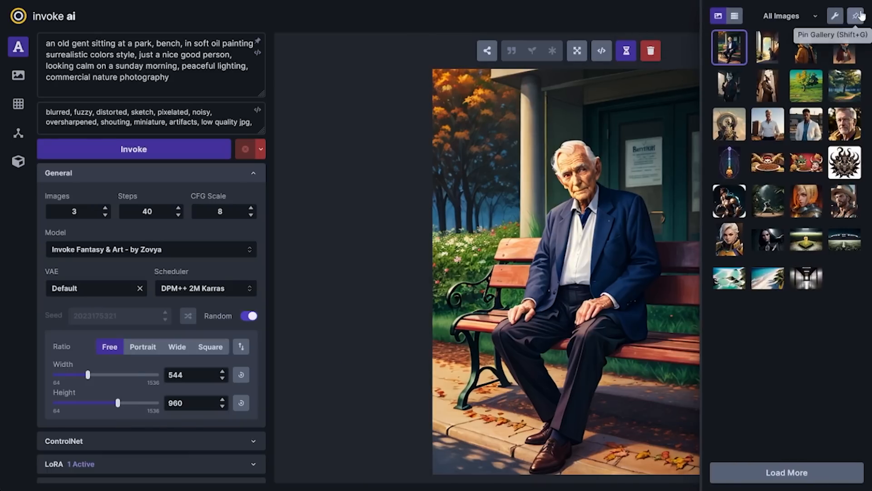
click(857, 16)
Expand the gallery's board list, view the Characters board's images and check which actions the board offers.
click(777, 41)
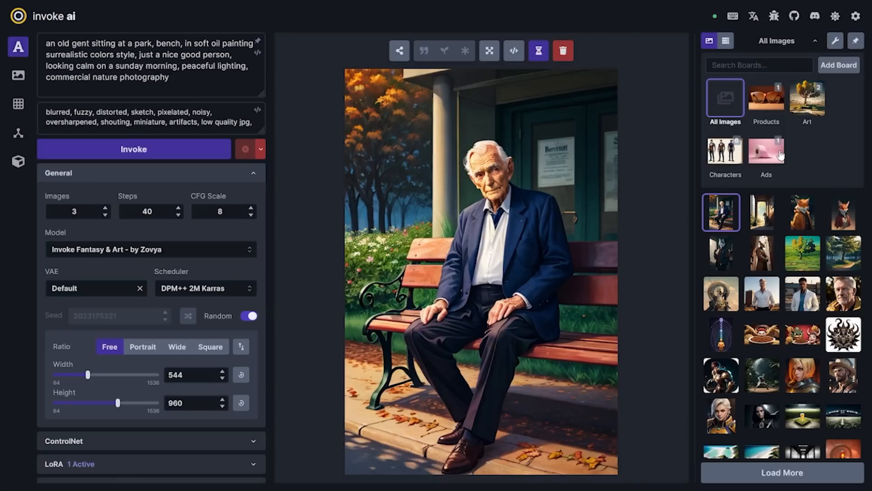
click(726, 159)
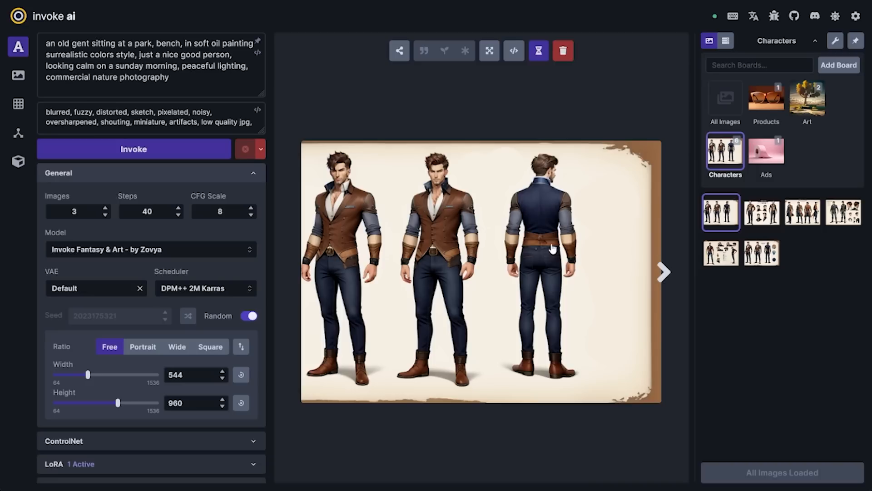
right_click(729, 161)
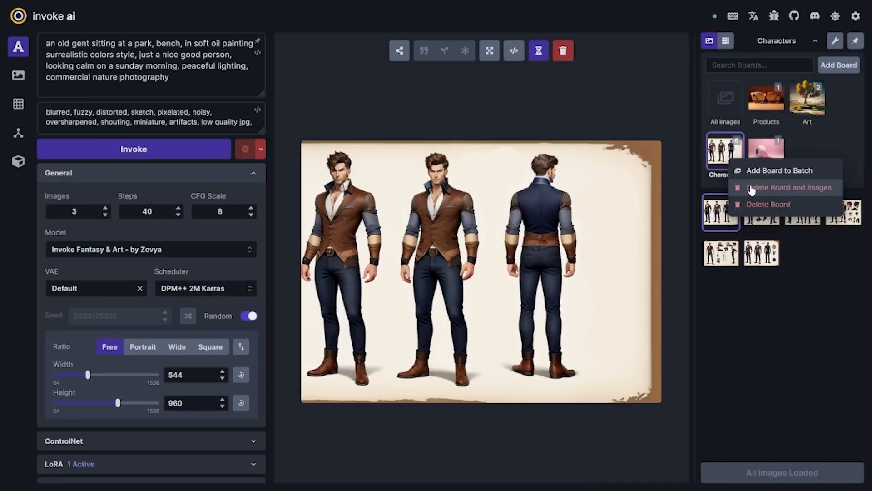
click(760, 155)
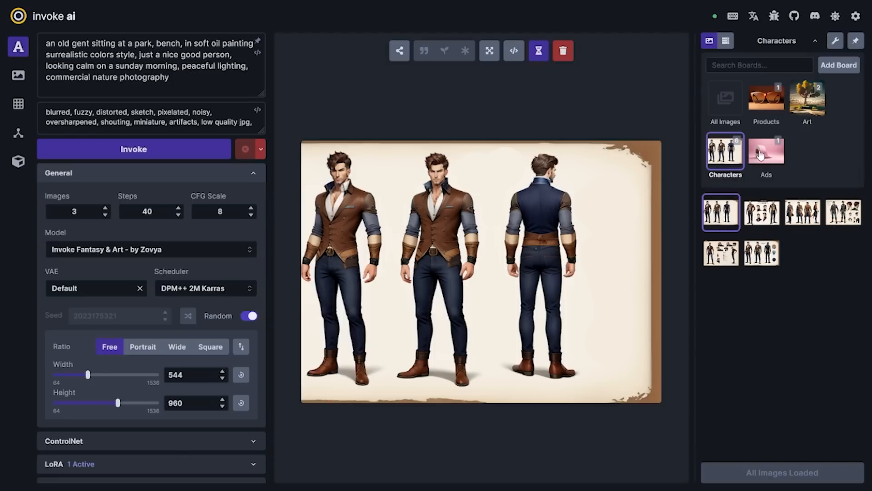
Delete the Ads board together with its images.
right_click(761, 155)
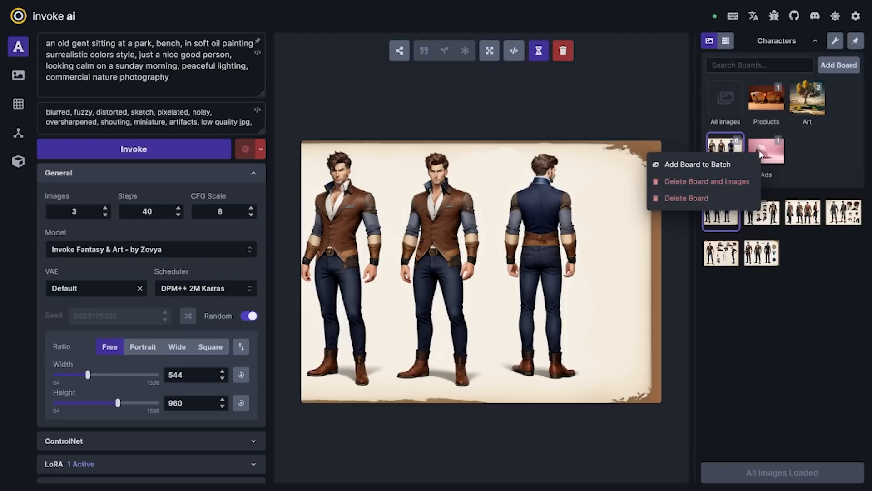
click(733, 188)
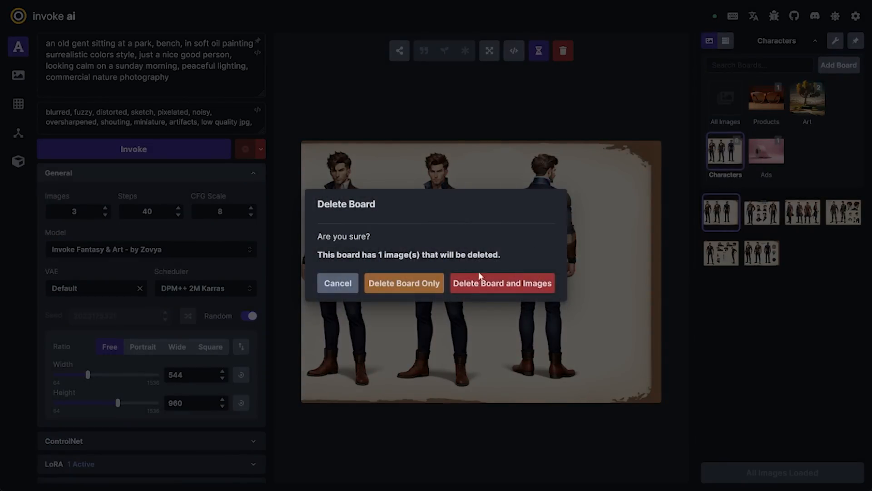
click(482, 283)
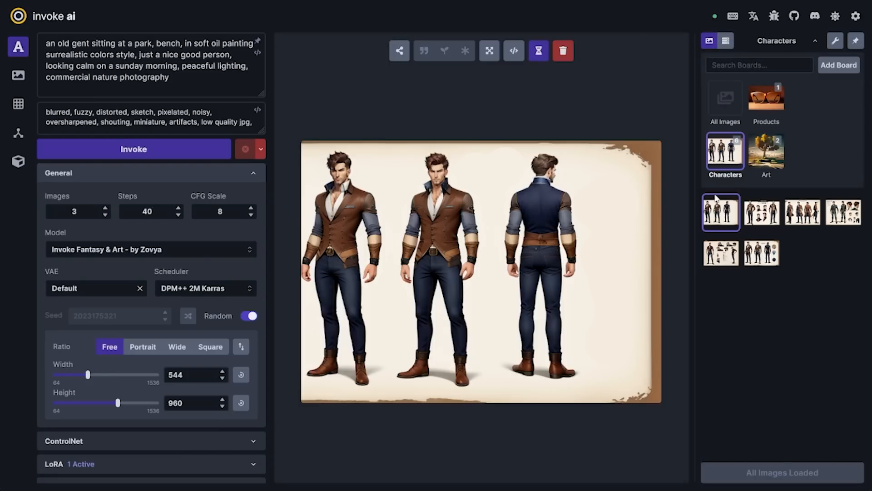
Show All Images in the gallery again and collapse the board list.
click(729, 106)
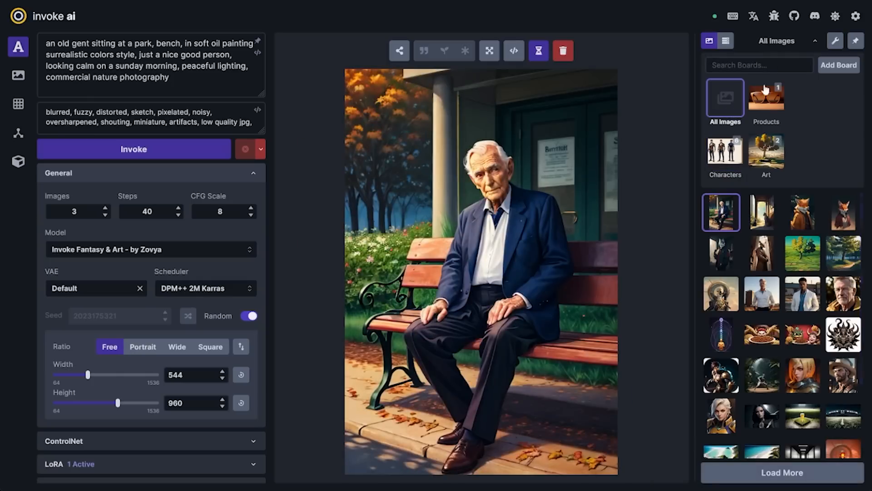
click(786, 41)
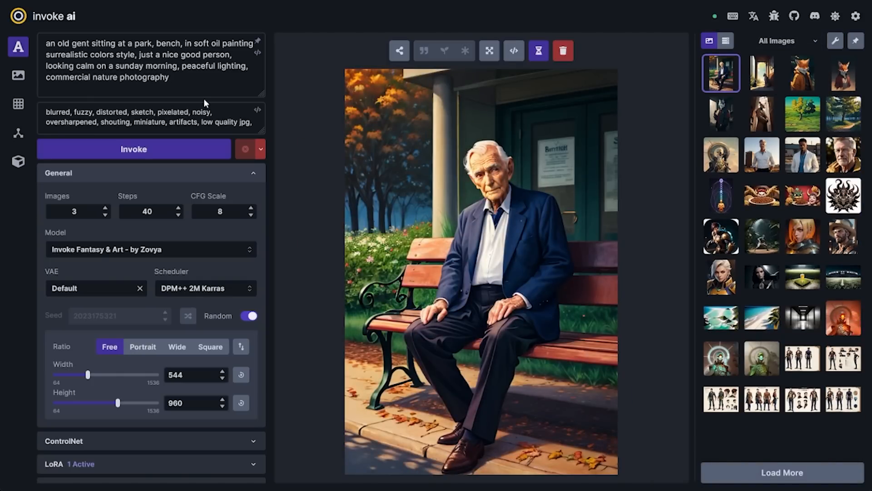
Append "<" to the positive prompt to list the available embeddings, and close the list without choosing one.
click(199, 87)
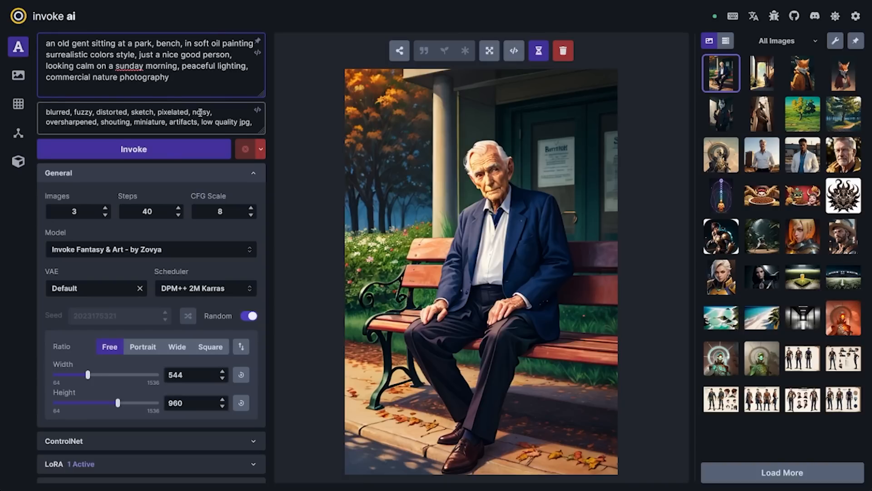
text(<)
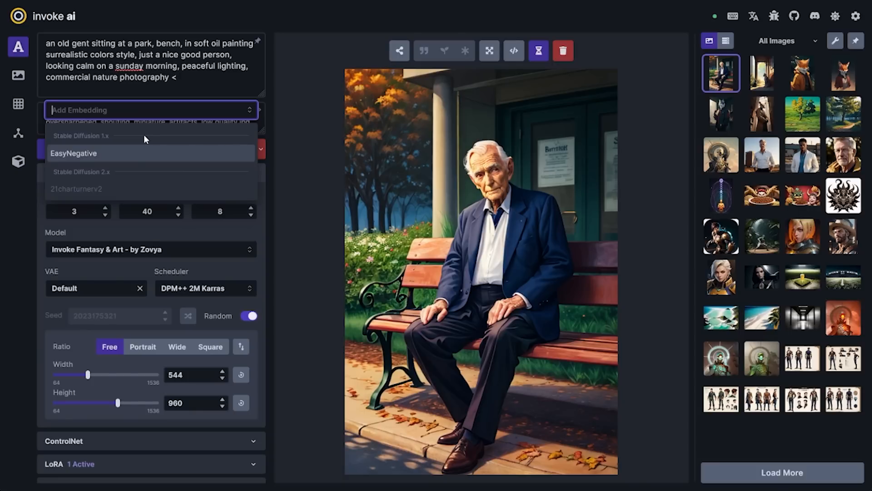
click(186, 87)
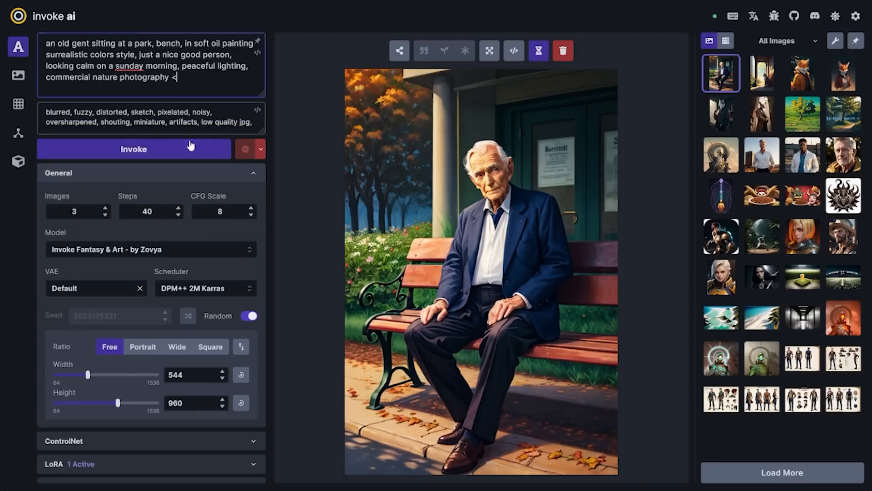
Expand the ControlNet section and add a new ControlNet for the generation.
scroll(174, 387, down, 2)
click(174, 387)
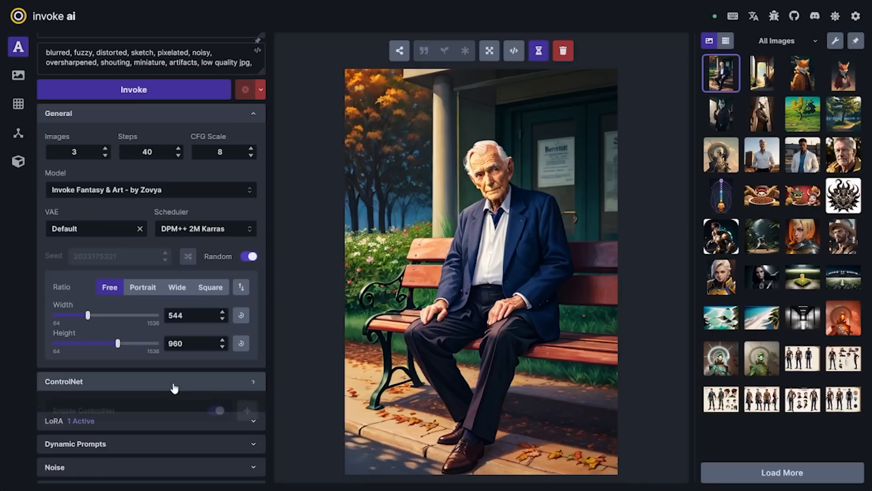
click(253, 417)
scroll(249, 395, down, 3)
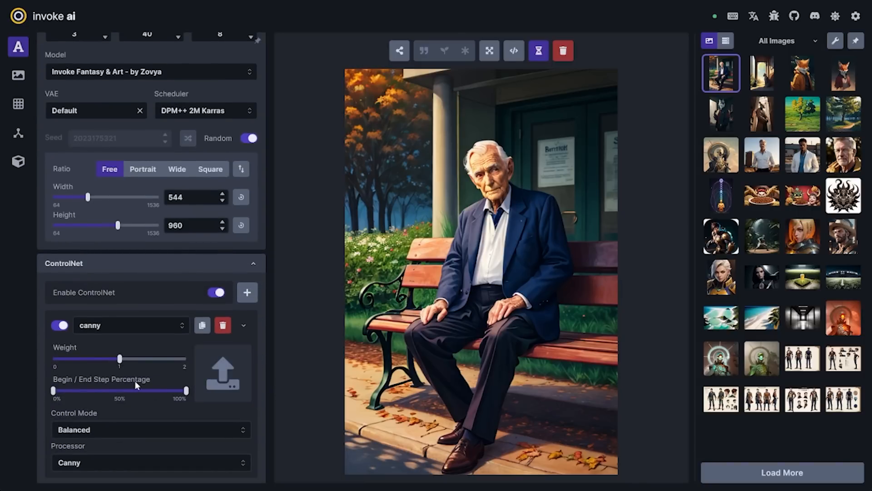
scroll(135, 381, down, 2)
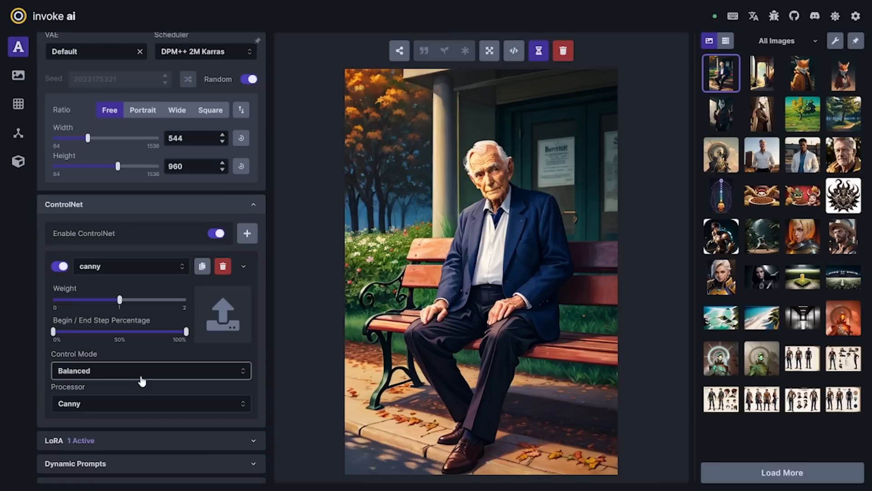
Review the ControlNet's model choices and control modes, keeping canny and Balanced selected.
click(121, 268)
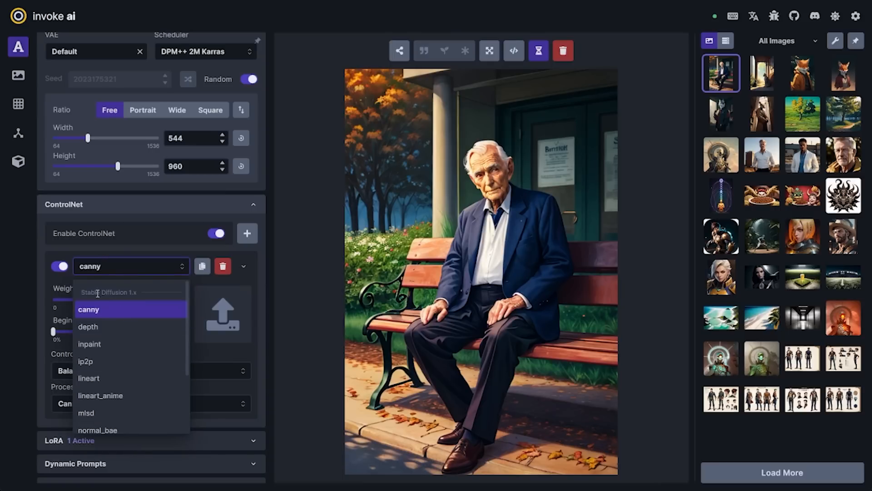
click(119, 284)
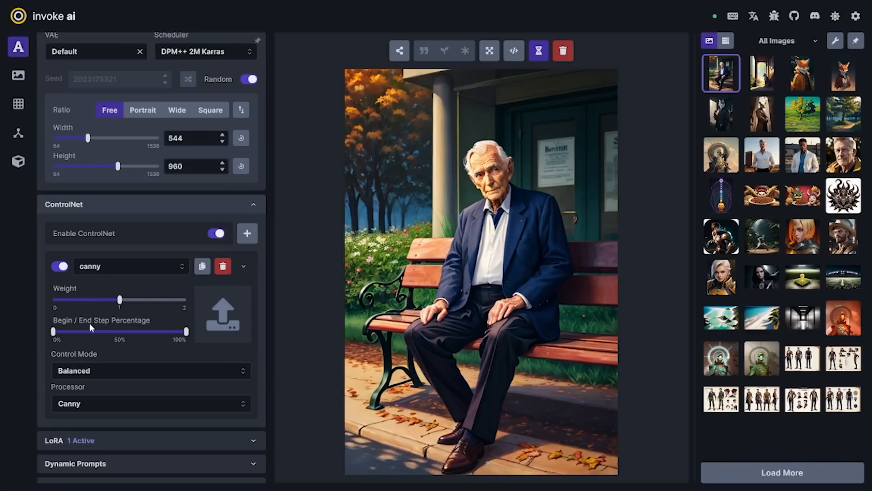
click(111, 370)
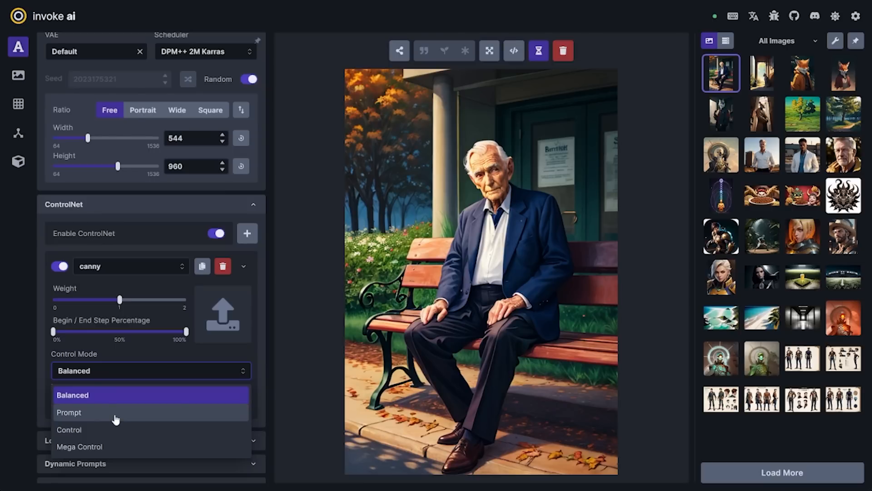
click(117, 389)
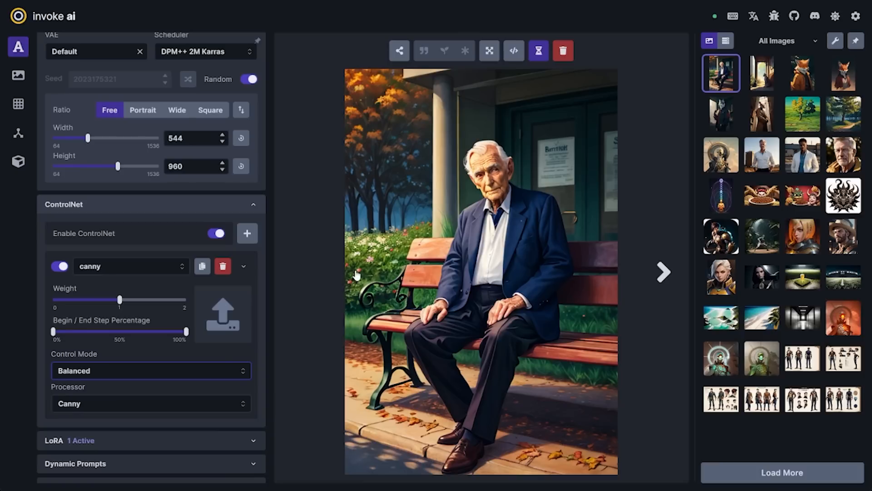
Use the gallery image of the fox in an orange jacket as the canny ControlNet's input and expand its advanced settings.
click(800, 85)
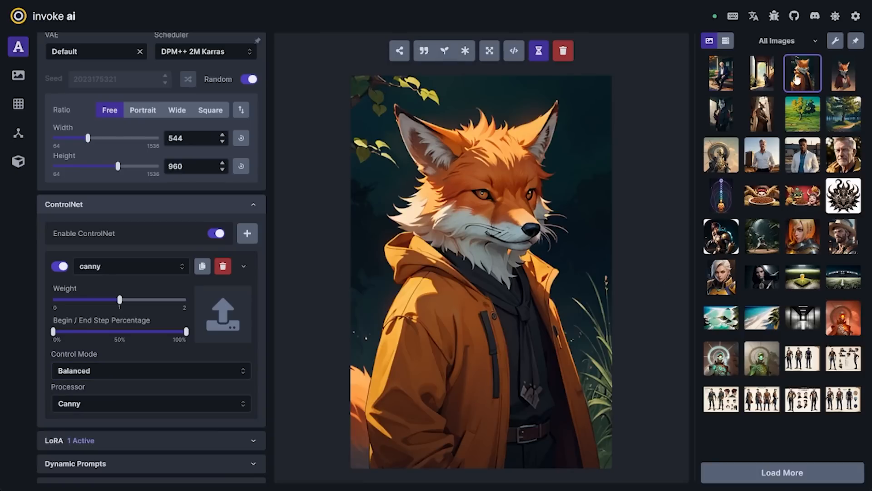
drag(800, 80, 223, 319)
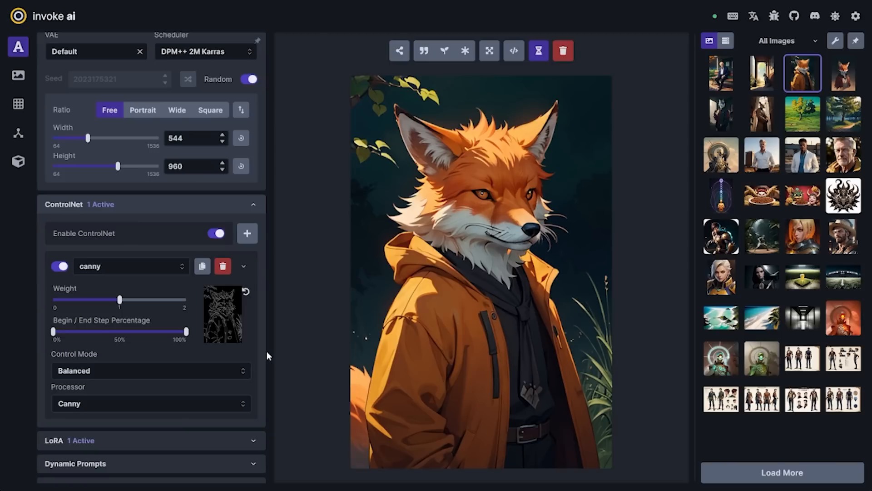
scroll(254, 254, down, 1)
click(244, 230)
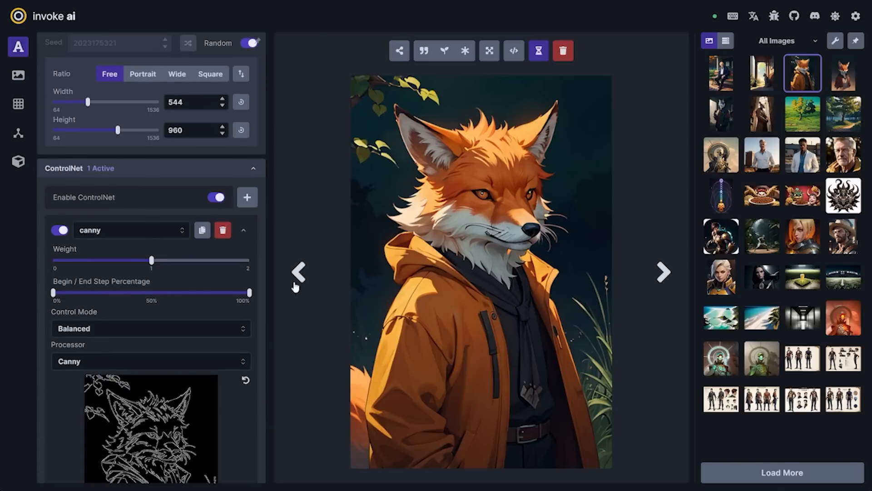
Set the canny processor's low threshold to 54 and collapse the ControlNet's advanced settings.
scroll(251, 383, down, 5)
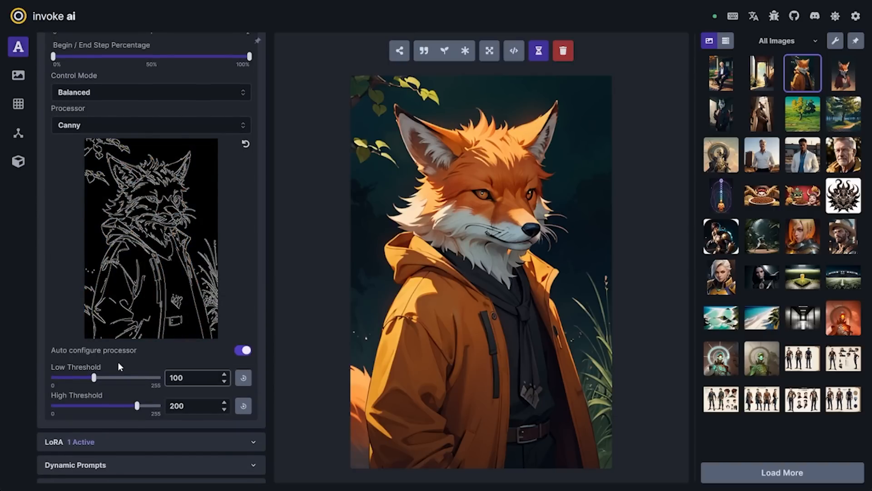
click(74, 379)
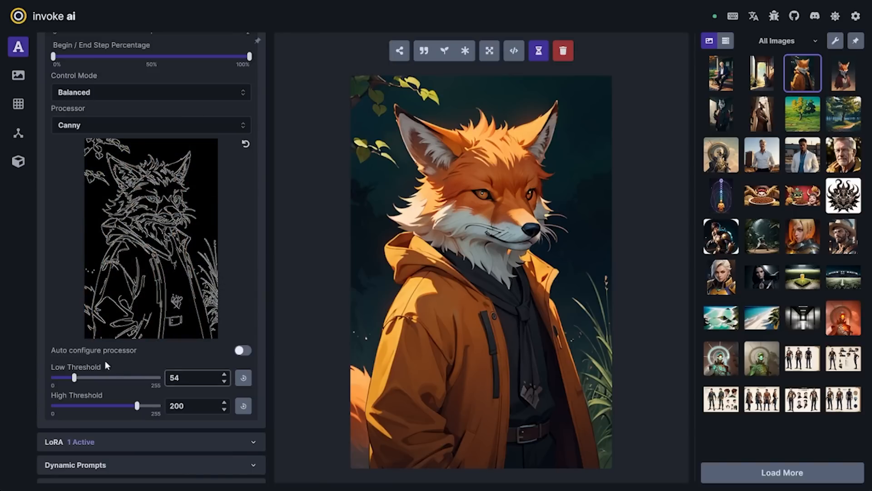
scroll(218, 337, up, 4)
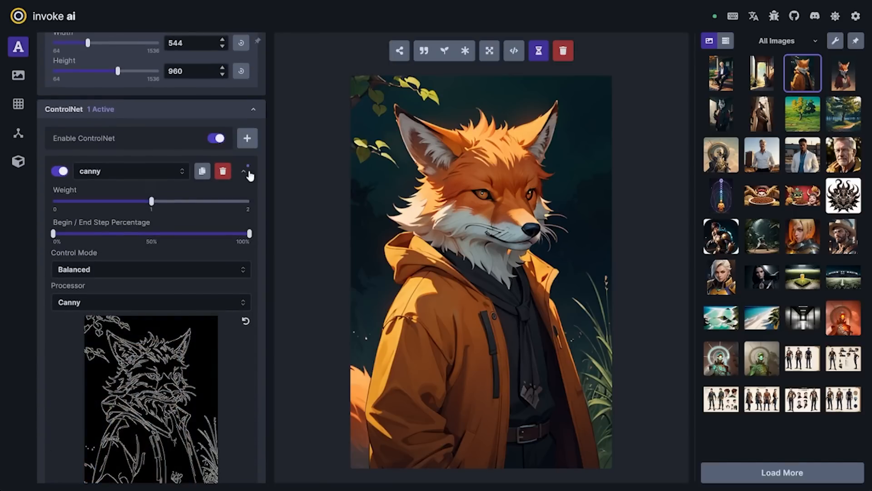
click(245, 176)
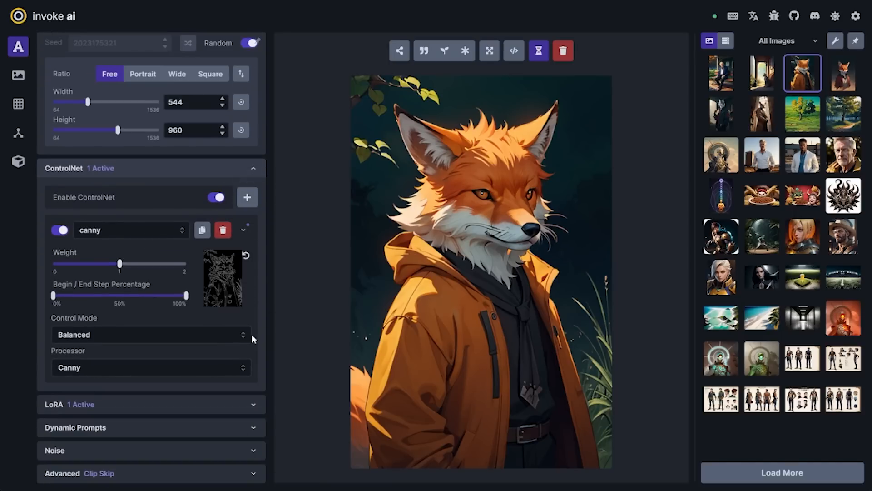
Change the opening of the positive prompt to "a fox costume man standing in a park".
scroll(252, 334, up, 3)
scroll(200, 349, up, 3)
drag(46, 43, 118, 42)
text(a fox costume man standing in)
key(Delete)
key(Delete)
key(ctrl+Left)
key(ctrl+Left)
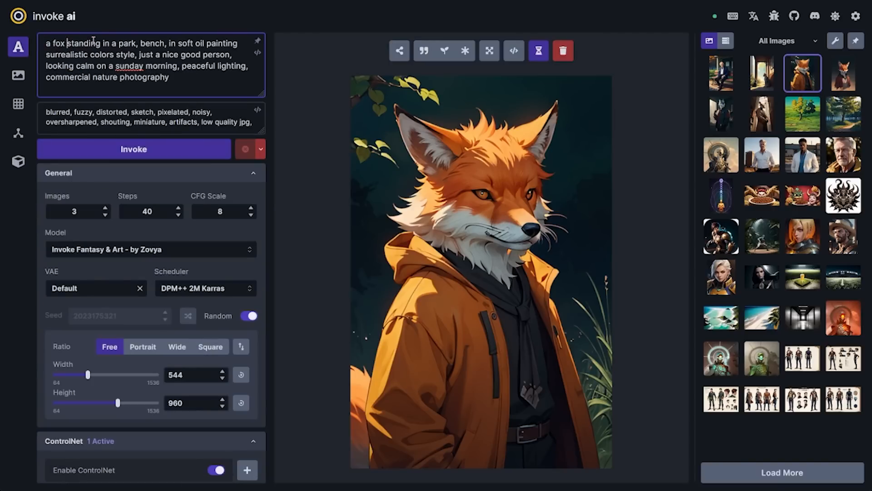
text(costume man)
Remove "bench" from the positive prompt and generate the images with the canny ControlNet.
key(ctrl+Right)
key(ctrl+Right)
key(ctrl+Right)
key(ctrl+Right)
key(ctrl+Right)
key(ctrl+shift+Right)
key(ctrl+shift+Right)
key(Delete)
key(ctrl+Return)
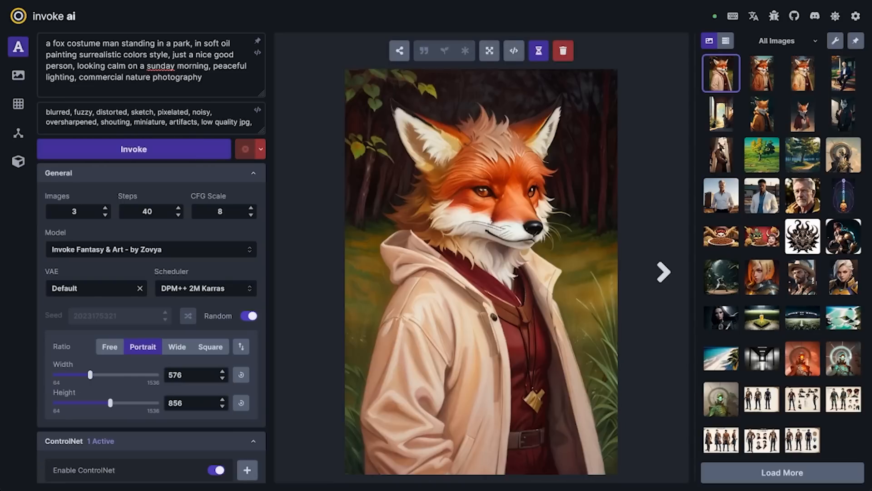
Deactivate ControlNet for the generation and collapse its section.
scroll(243, 303, down, 9)
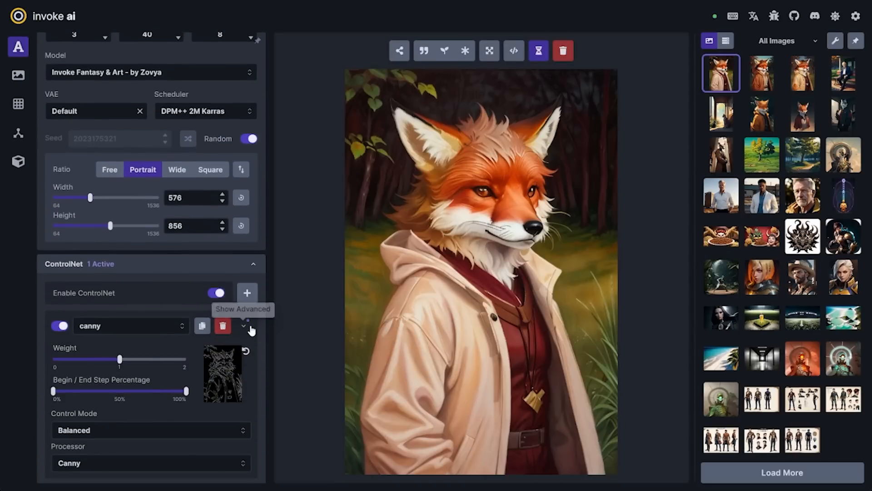
mouse_move(188, 374)
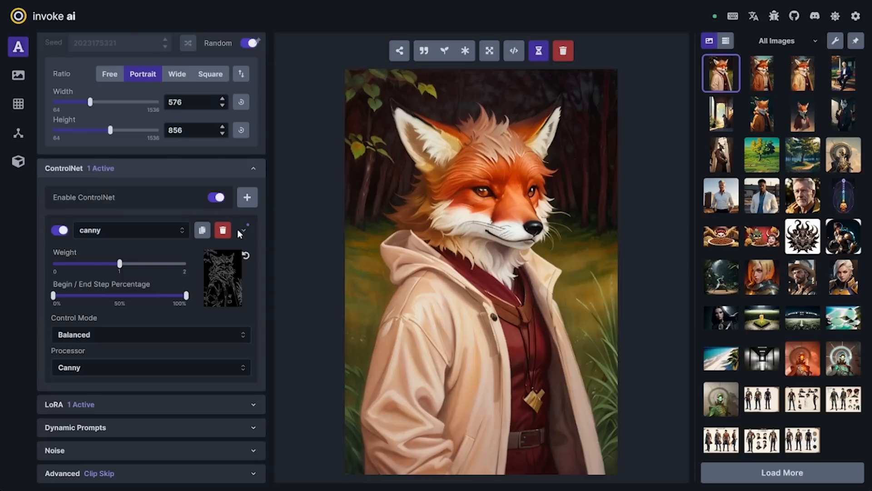
click(248, 169)
Remove the epiNoiseoffset_v2 LoRA from the generation and collapse the LoRA section.
click(230, 404)
scroll(246, 427, down, 2)
drag(176, 398, 74, 405)
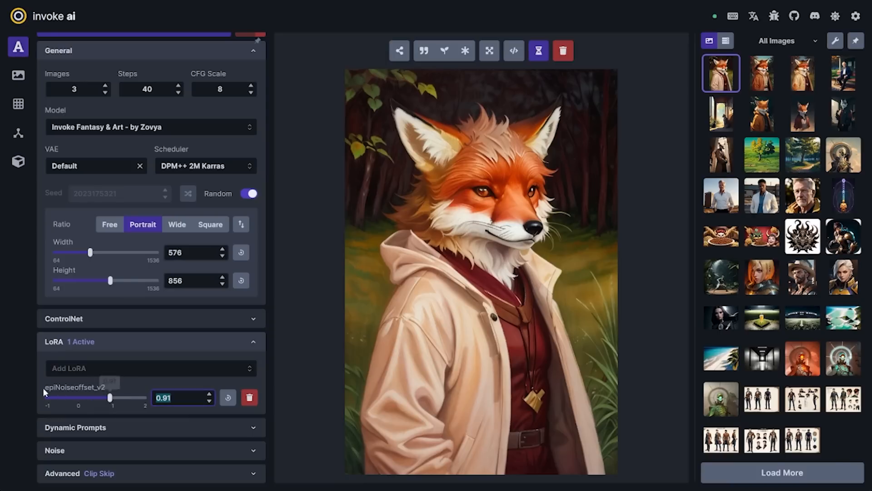
click(250, 399)
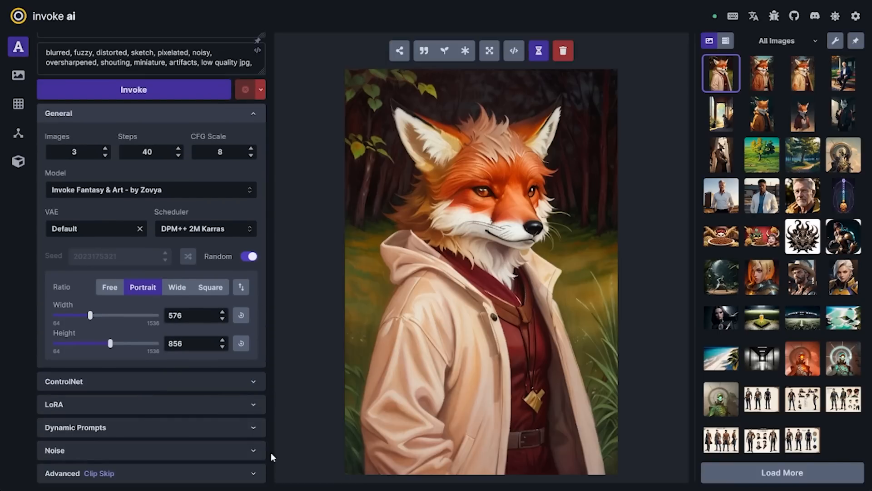
Enable Dynamic Prompts and turn off Combinatorial Generation.
click(249, 427)
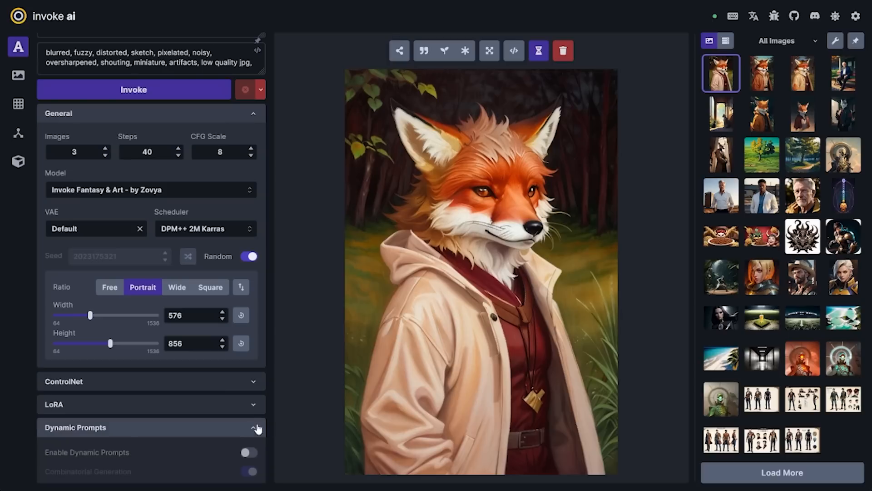
scroll(267, 434, down, 1)
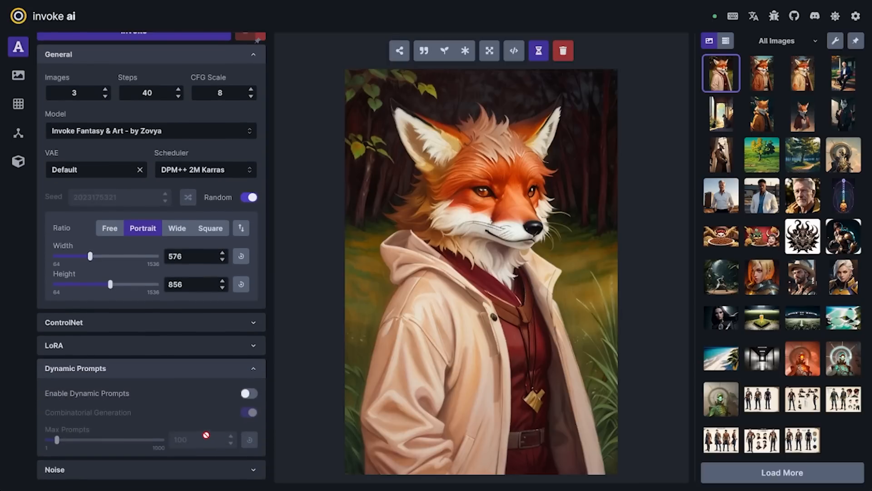
click(200, 383)
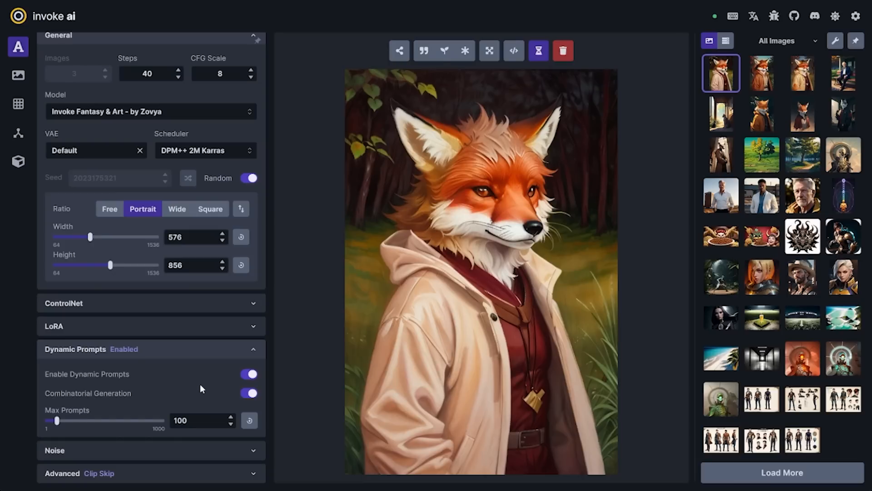
click(249, 393)
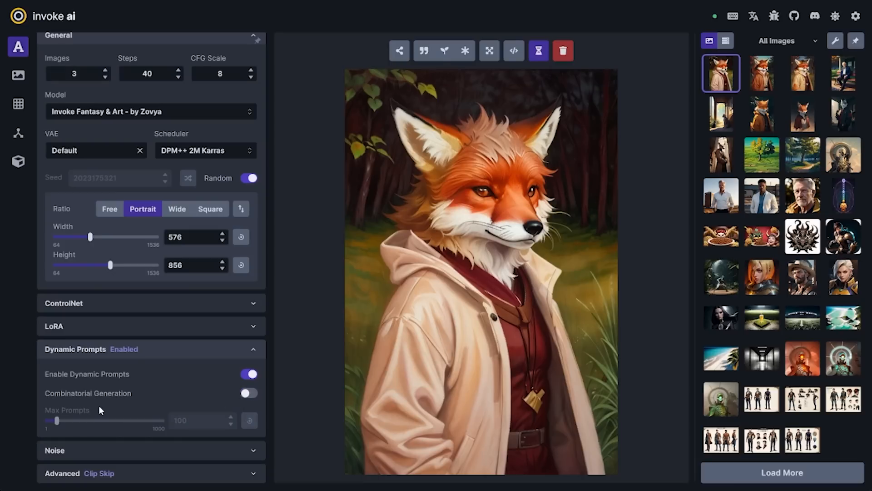
Add the dynamic alternatives "{ fox | wolf }" and "{ soft oil painting | watercolor+ }" to the positive prompt.
scroll(99, 405, up, 3)
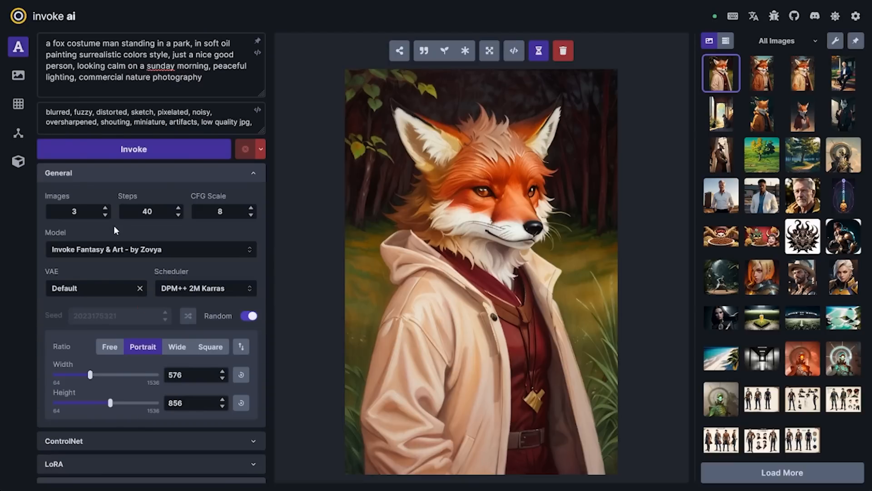
click(53, 43)
text({)
click(71, 43)
text(| wolf })
click(238, 45)
text({)
click(106, 54)
text(| watercolor+ })
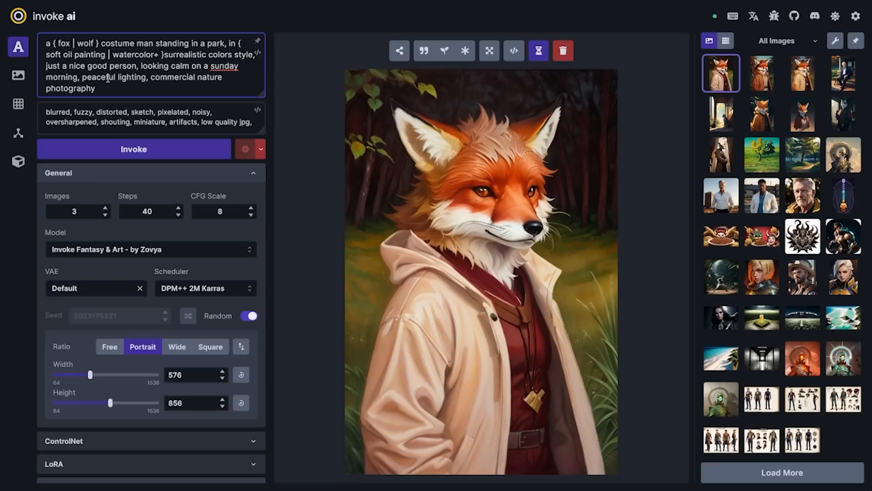
Weight the first style alternative as "(soft oil painting)+" and enlarge the positive prompt box.
text(+)
key(Left)
text())
key(Home)
text(()
drag(261, 93, 253, 107)
click(130, 99)
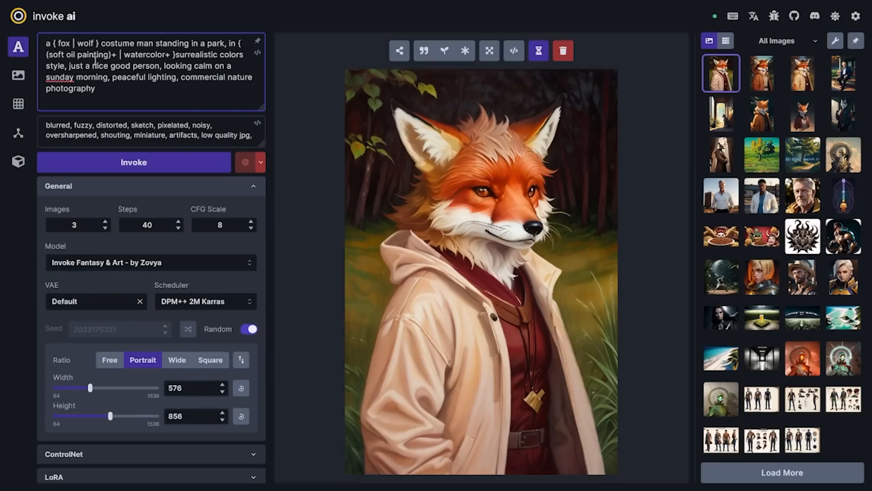
Examine the fox and wolf alternatives and the weighted oil painting and watercolor styles in the positive prompt.
click(54, 45)
double_click(66, 44)
click(75, 44)
double_click(85, 43)
click(93, 46)
click(96, 90)
drag(48, 54, 109, 55)
double_click(131, 55)
click(113, 54)
text(+)
Set the number of images to 4 and generate the batch from the dynamic prompt.
click(105, 221)
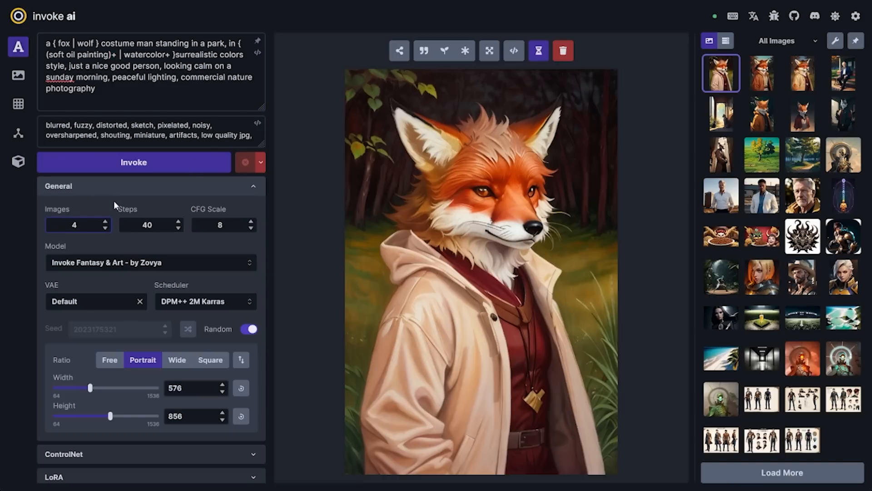
click(139, 166)
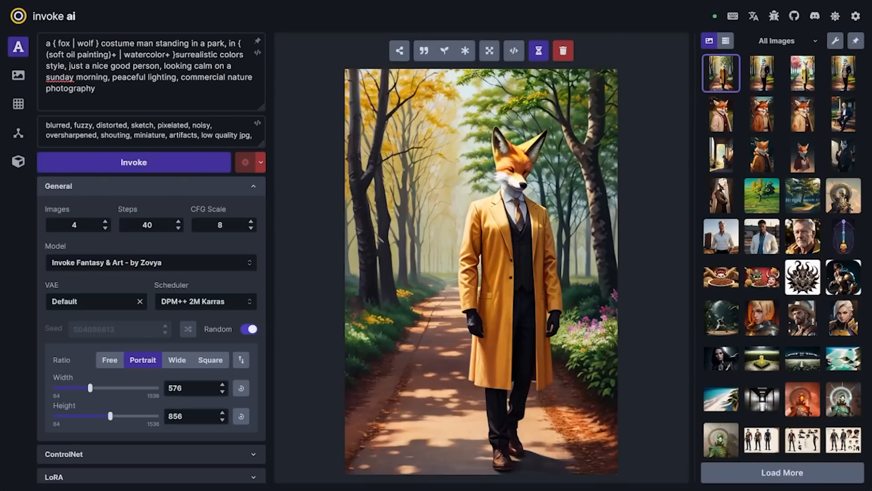
Compare the newly generated fox and wolf images one by one in the viewer, ending on the fox in the yellow coat.
key(Left)
key(Left)
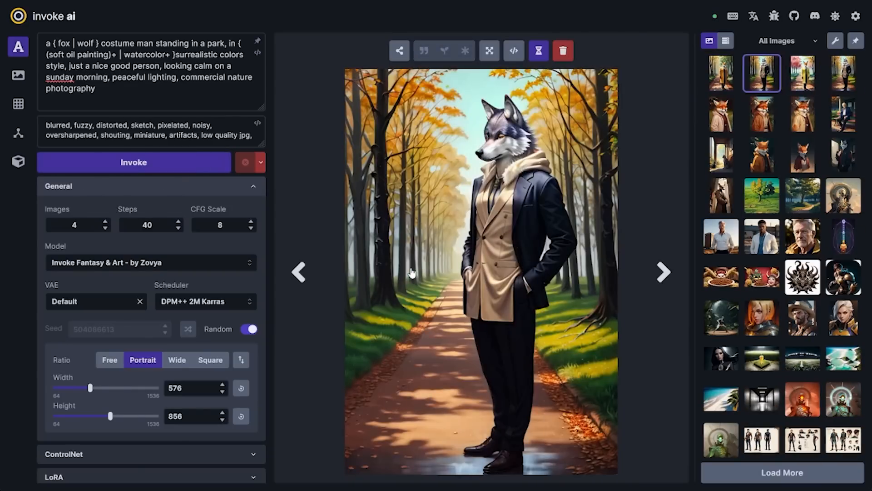
key(Right)
key(Right)
key(Right)
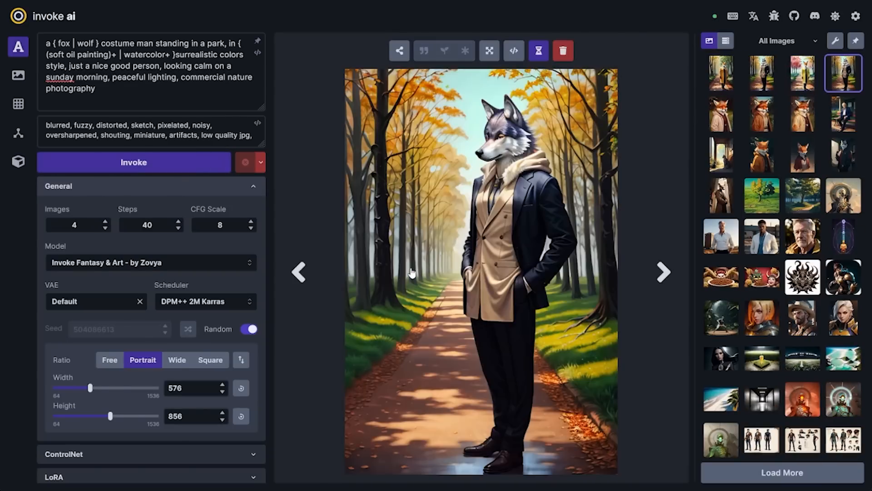
key(Left)
key(Left)
key(Left)
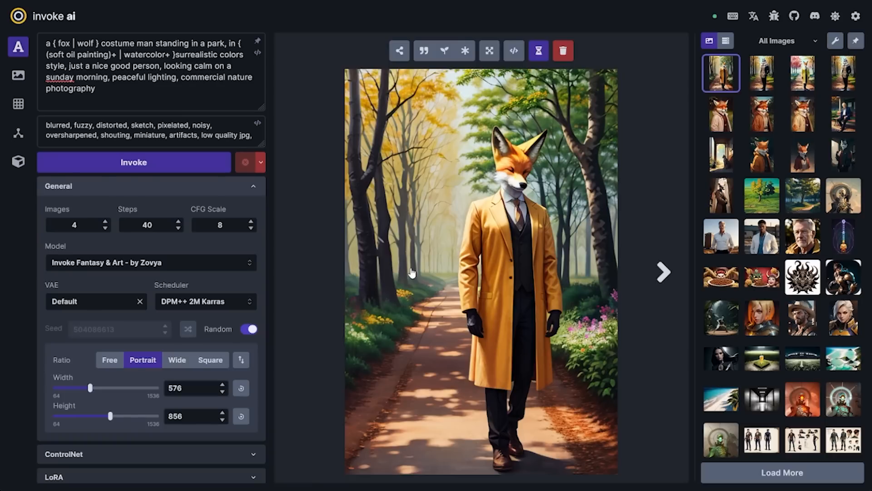
Check the Show Advanced Options setting and view the CLIP Skip value in the Advanced section.
scroll(75, 461, down, 3)
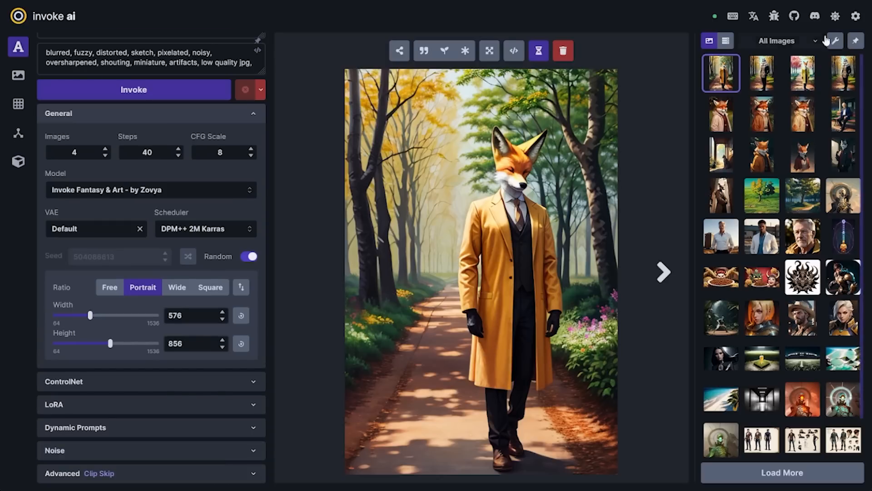
click(855, 16)
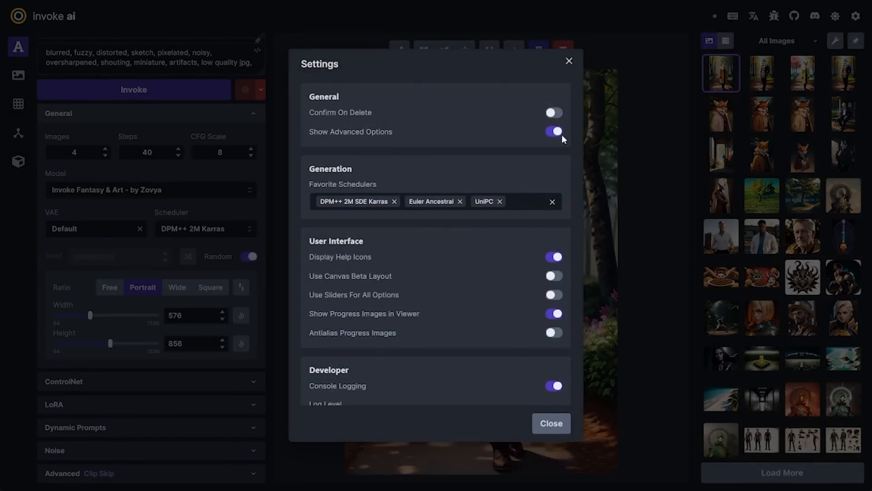
click(569, 61)
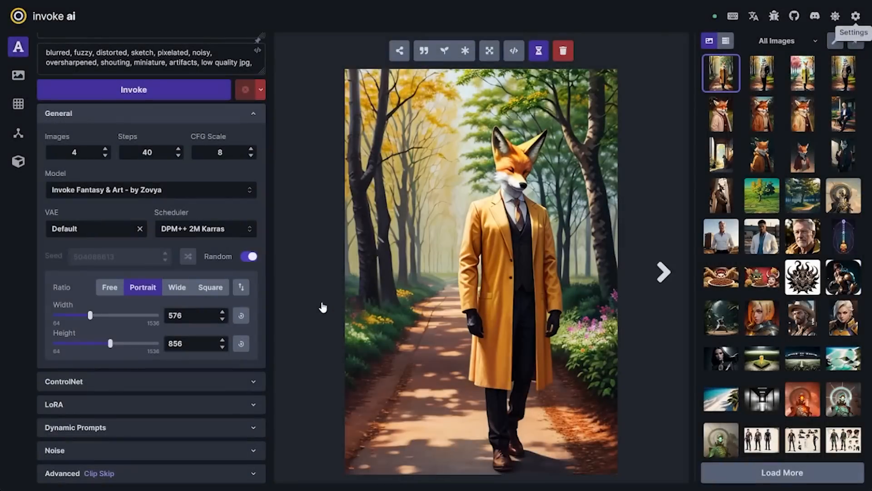
click(200, 473)
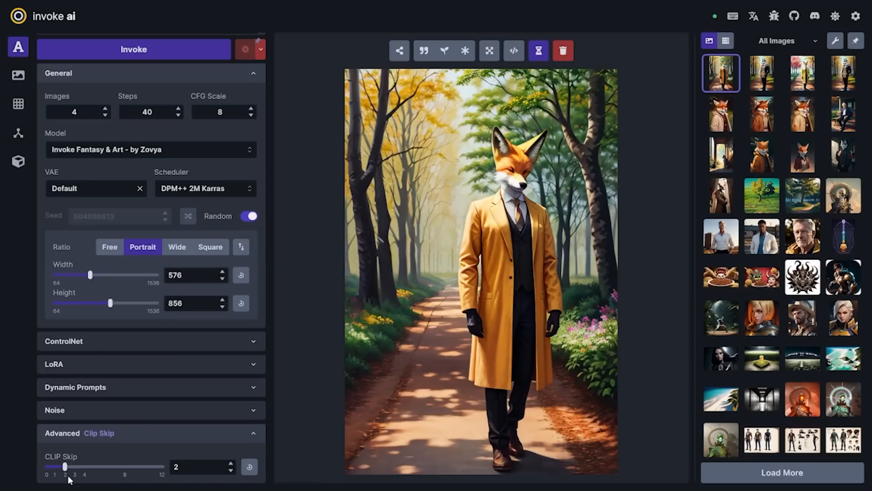
scroll(69, 479, up, 3)
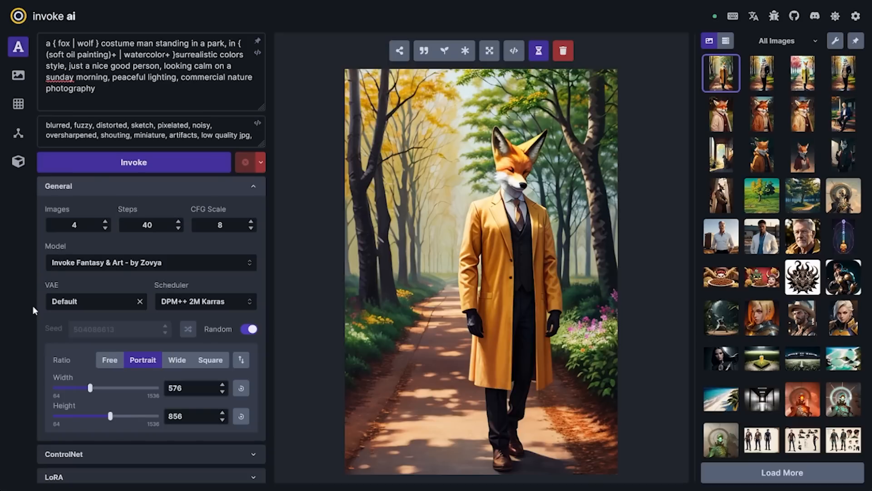
Switch to the node editor and add a TextToLatents node to the canvas.
click(18, 134)
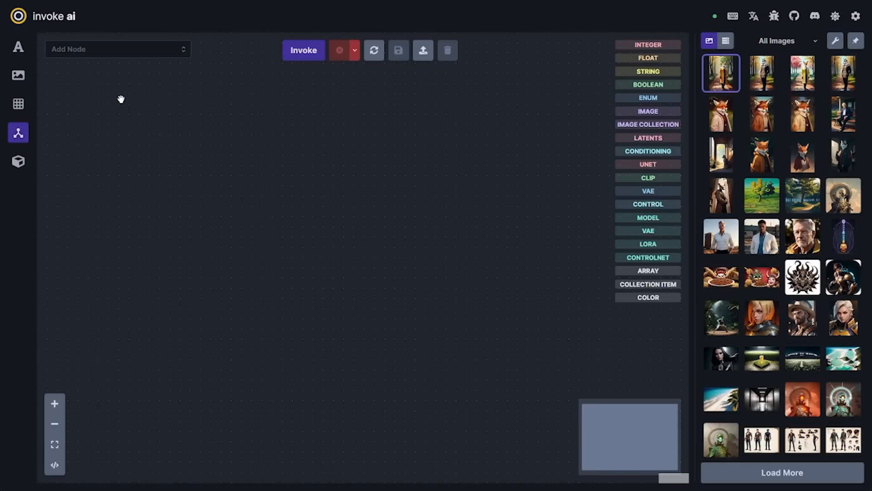
click(143, 50)
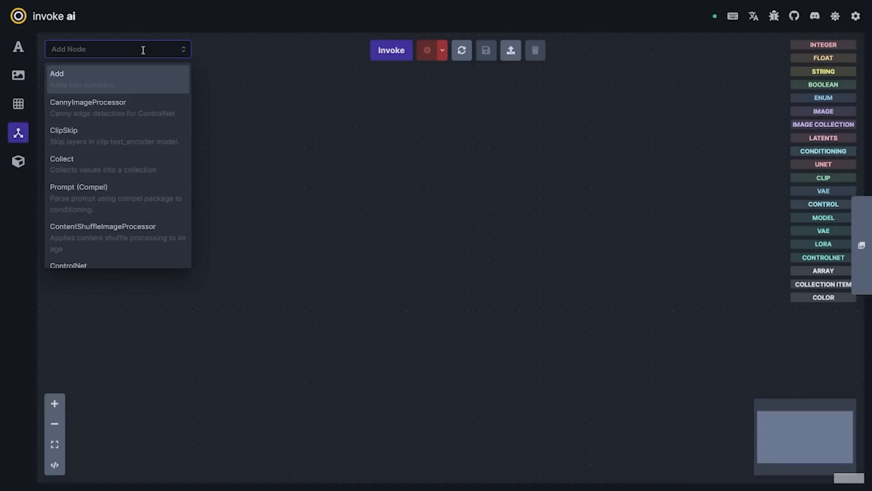
text(tex)
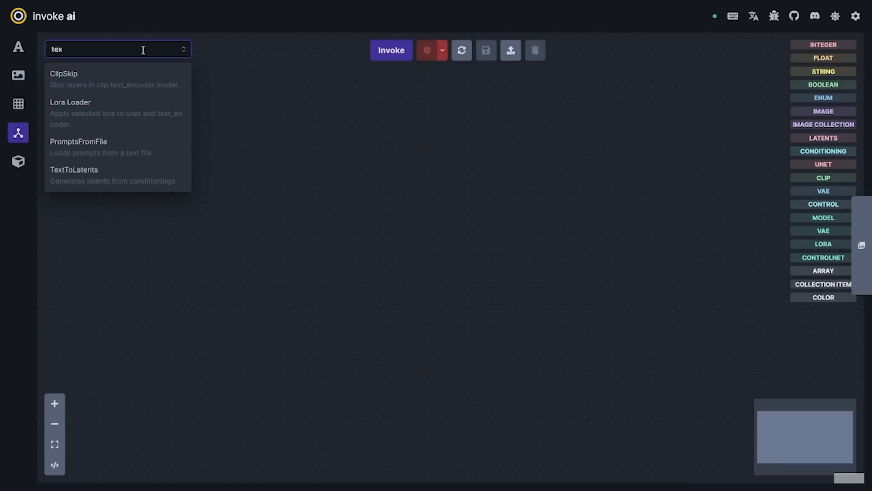
text(tto)
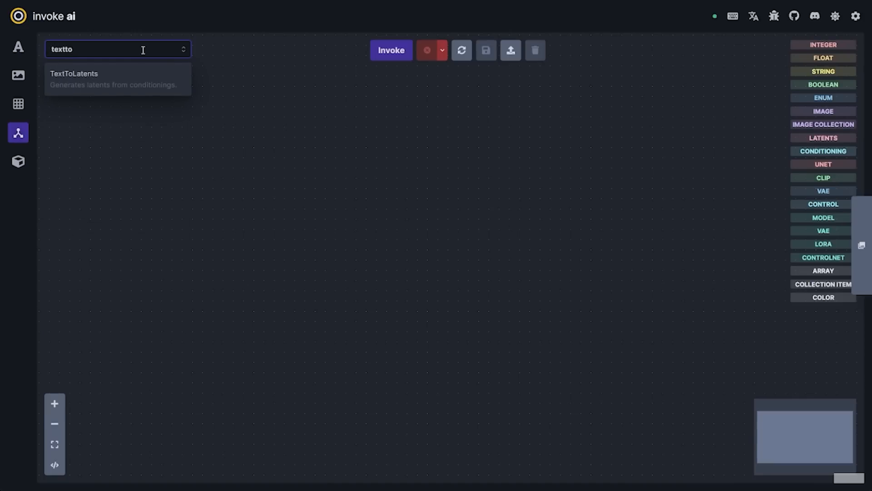
key(Return)
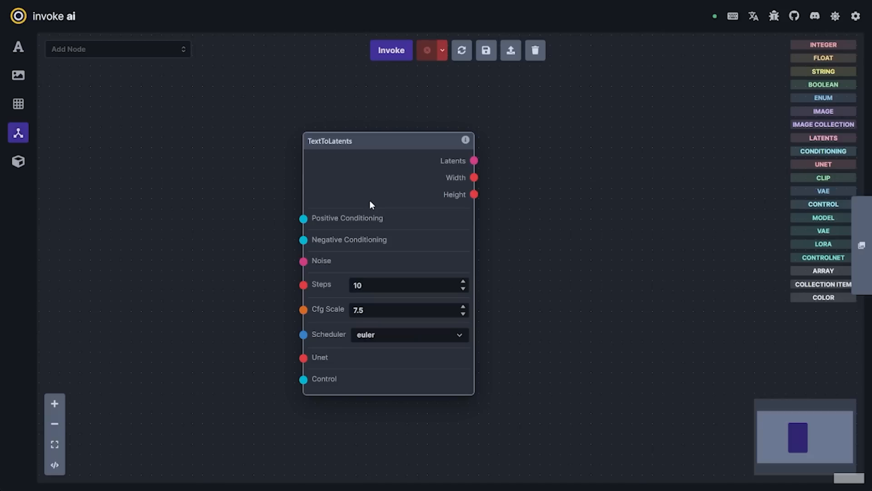
Add a Prompt (Compel) node and place it to the upper left of the TextToLatents node.
drag(162, 185, 209, 193)
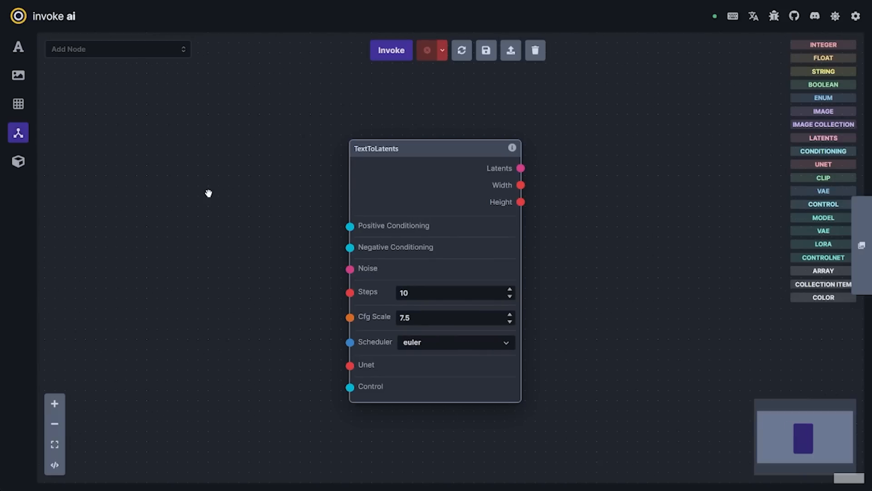
scroll(208, 193, down, 2)
drag(208, 193, 279, 200)
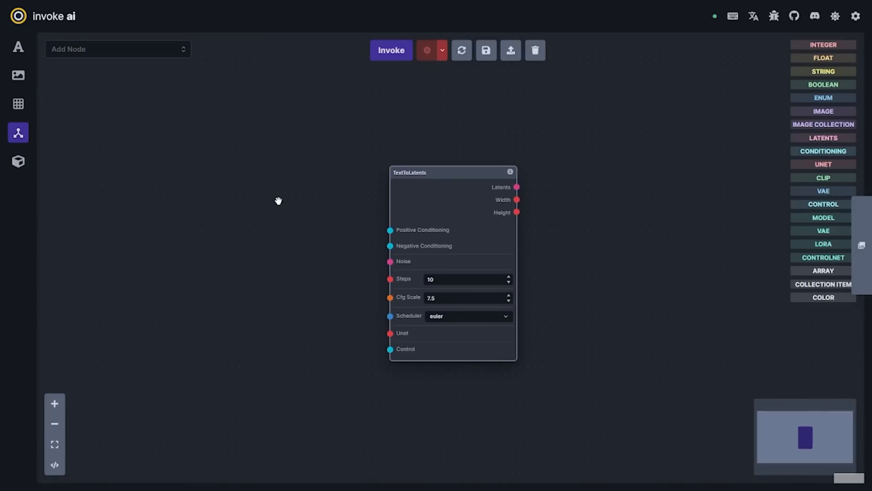
click(129, 52)
text(compel)
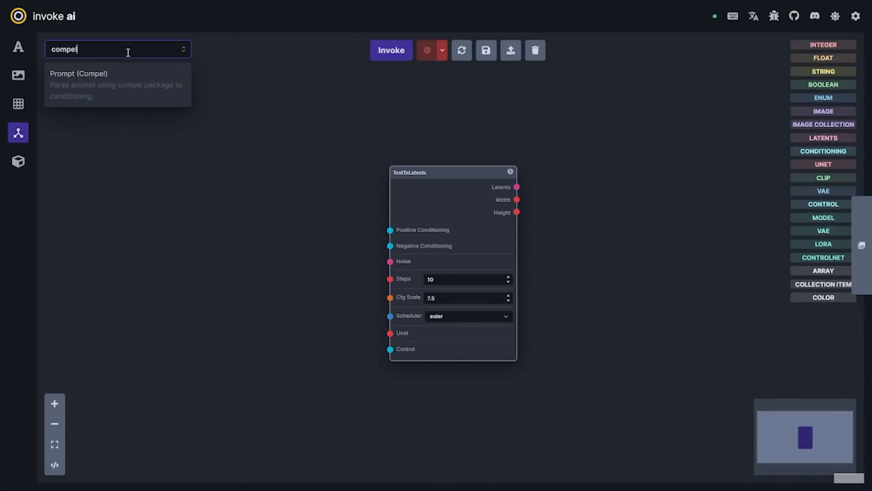
key(Return)
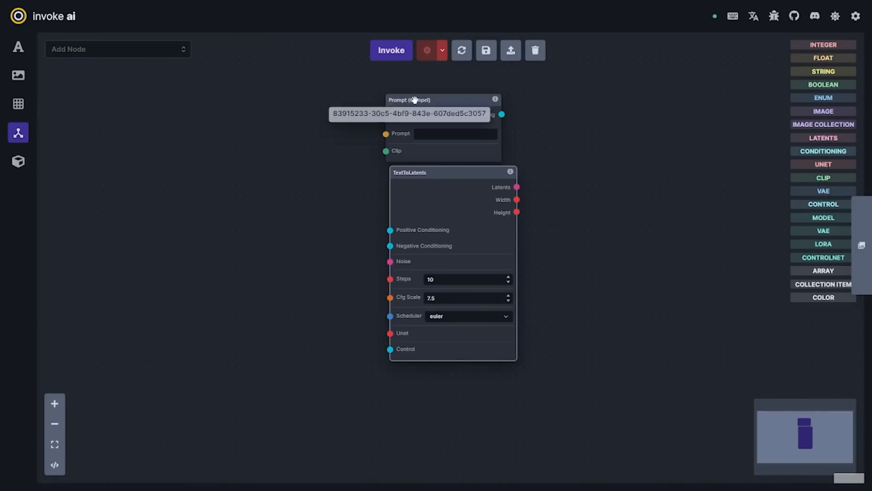
drag(411, 98, 166, 108)
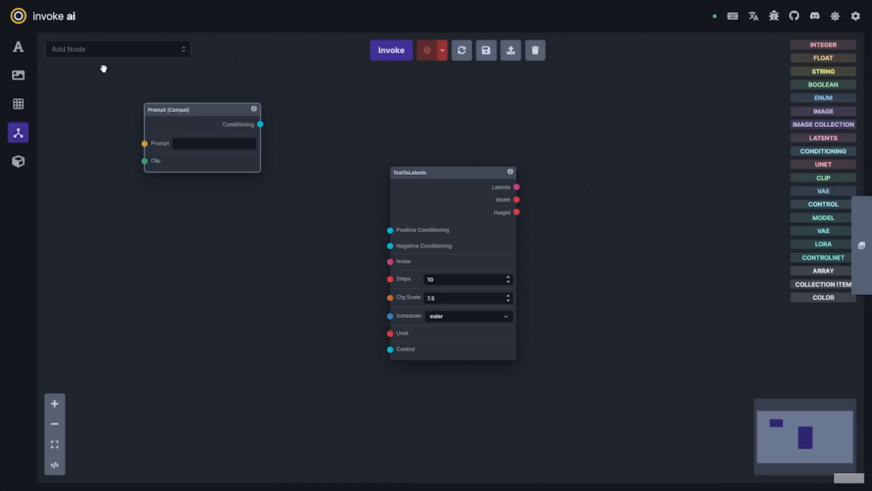
Add a second Prompt (Compel) node and place it directly below the first one.
click(108, 49)
text(prompt)
key(Return)
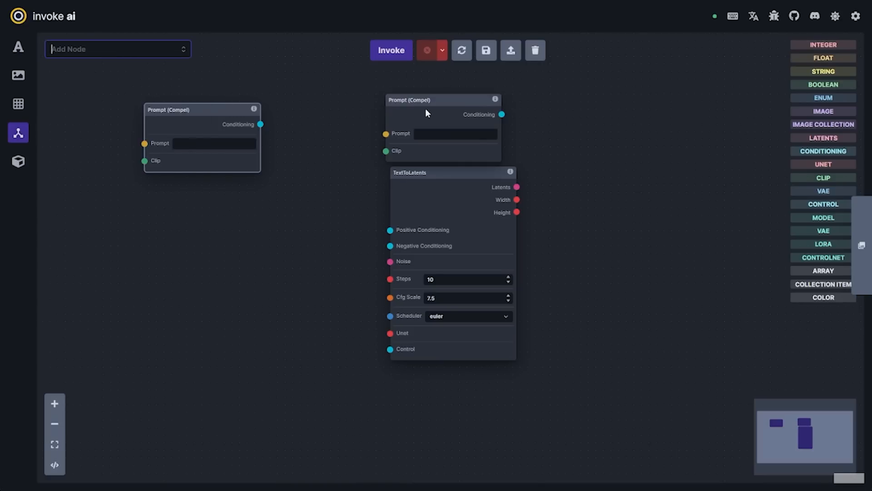
drag(431, 100, 190, 188)
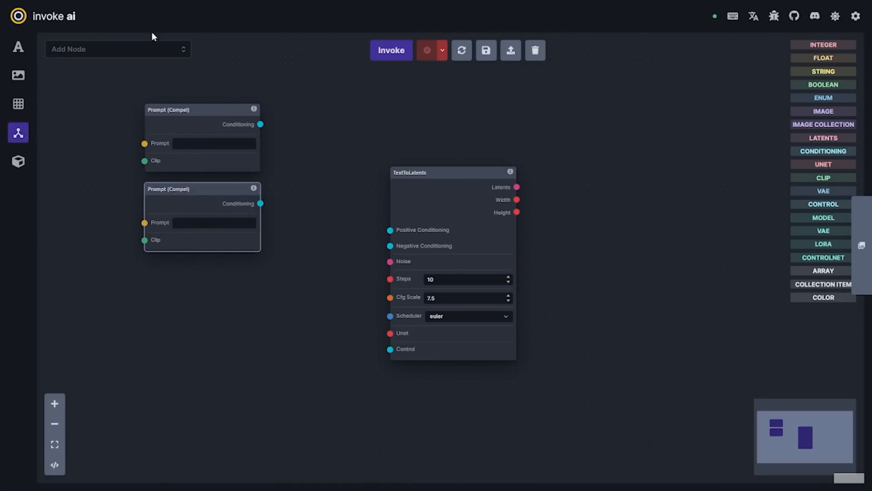
Add a Model Loader node and place it below and slightly left of the two prompt nodes.
click(126, 47)
text(model)
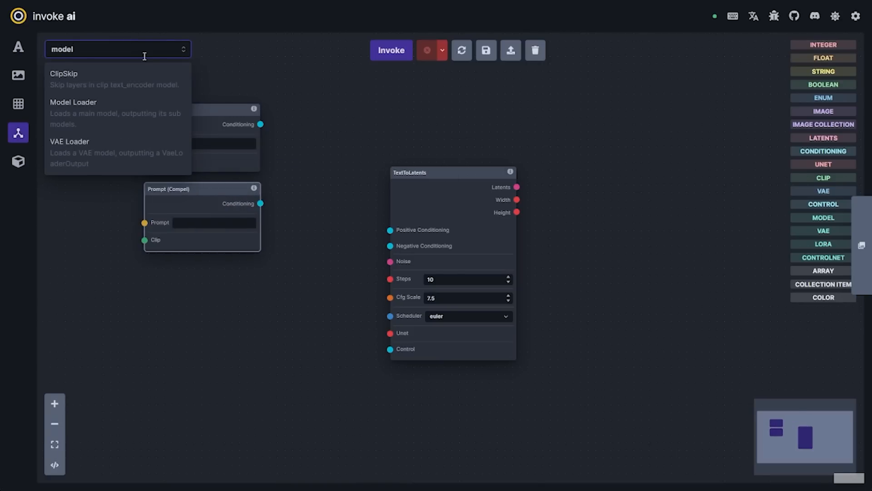
click(132, 104)
drag(429, 101, 114, 320)
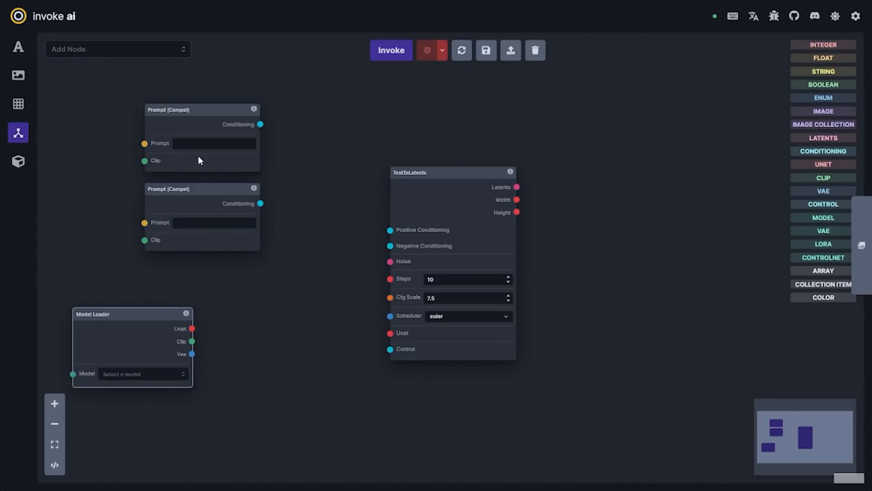
Add a Noise node and place it between the Model Loader and TextToLatents nodes.
click(100, 56)
text(noise)
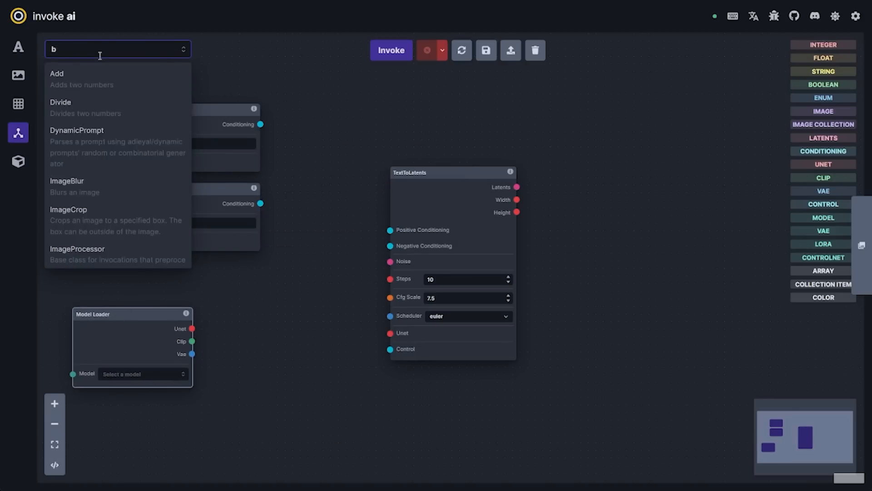
key(Return)
drag(395, 99, 261, 289)
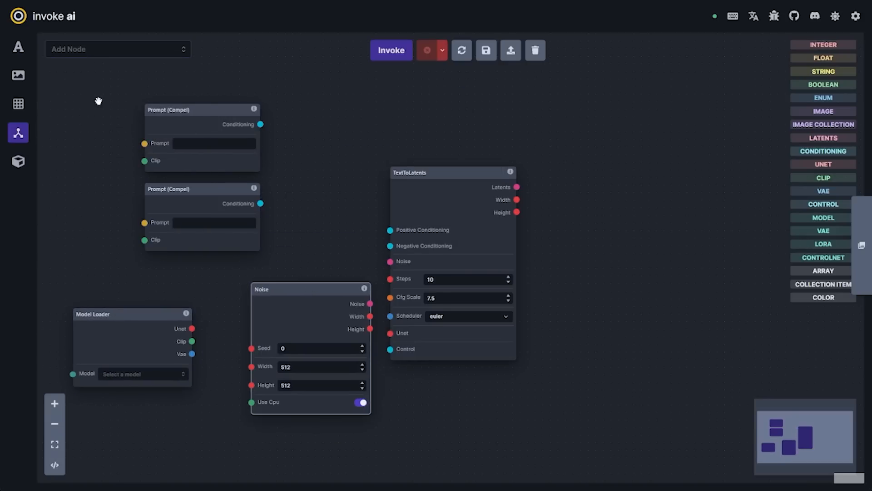
Add a LatentsToImage node to the right of TextToLatents, and shift TextToLatents slightly toward it.
click(94, 50)
text(latent)
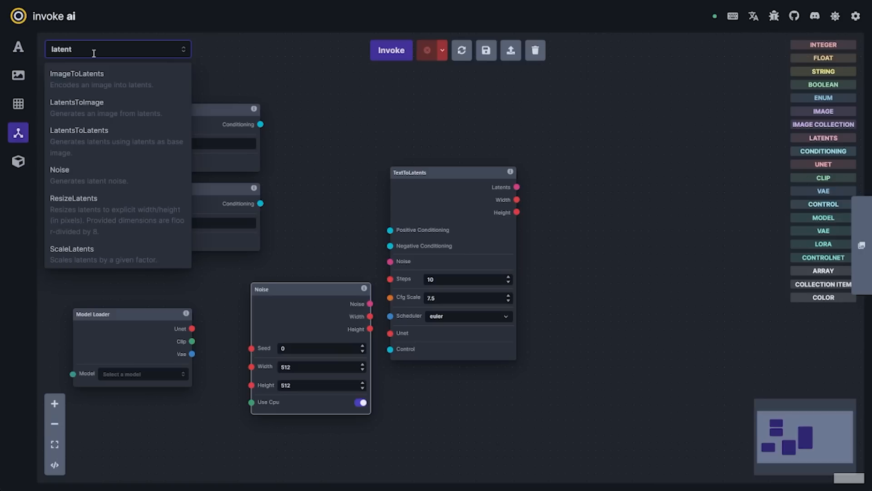
click(94, 109)
drag(408, 107, 613, 146)
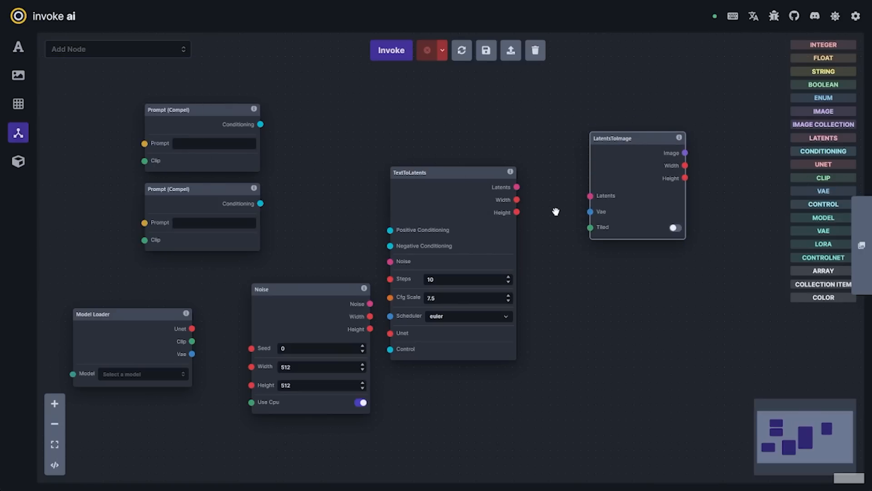
drag(432, 187, 453, 183)
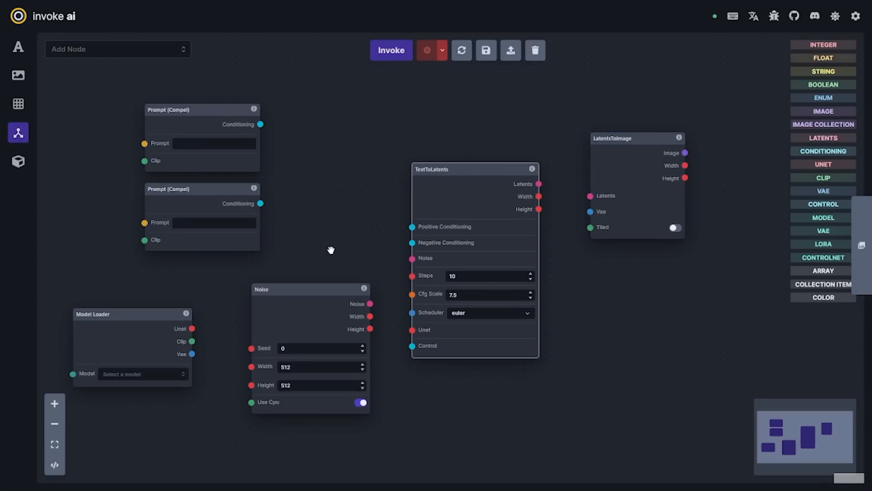
Connect the upper and lower prompt nodes to TextToLatents' Positive and Negative Conditioning, and the Noise node's Noise output to its Noise input.
click(194, 113)
drag(261, 124, 414, 236)
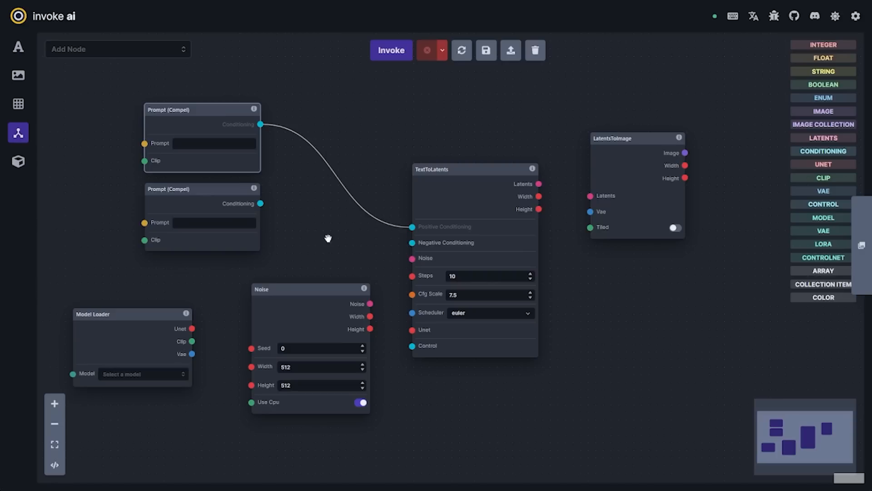
drag(261, 203, 412, 243)
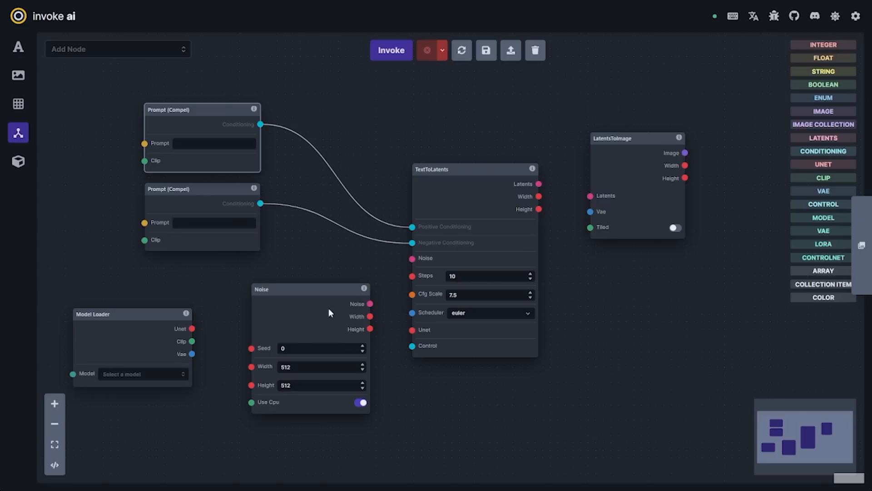
drag(370, 304, 412, 258)
drag(308, 291, 293, 280)
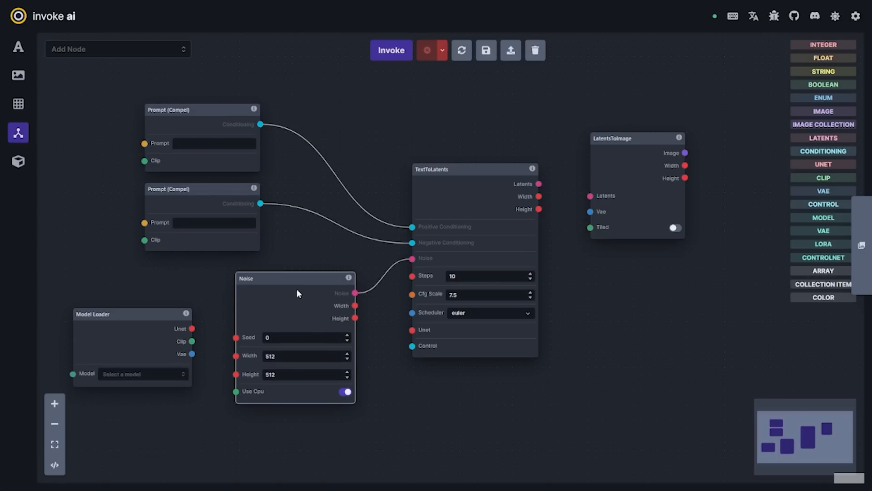
Connect the Model Loader's Unet to TextToLatents, its Clip to both prompt nodes and its Vae to LatentsToImage.
drag(192, 327, 412, 329)
drag(192, 341, 145, 240)
drag(192, 340, 144, 161)
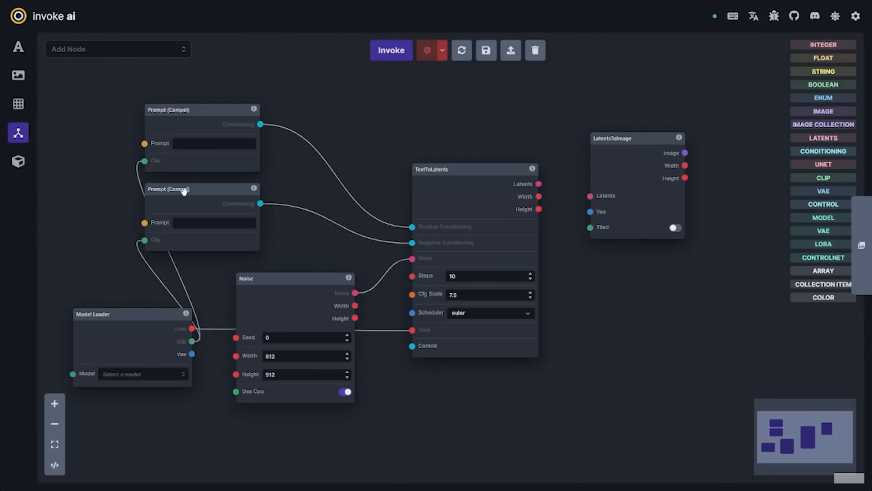
drag(192, 353, 591, 211)
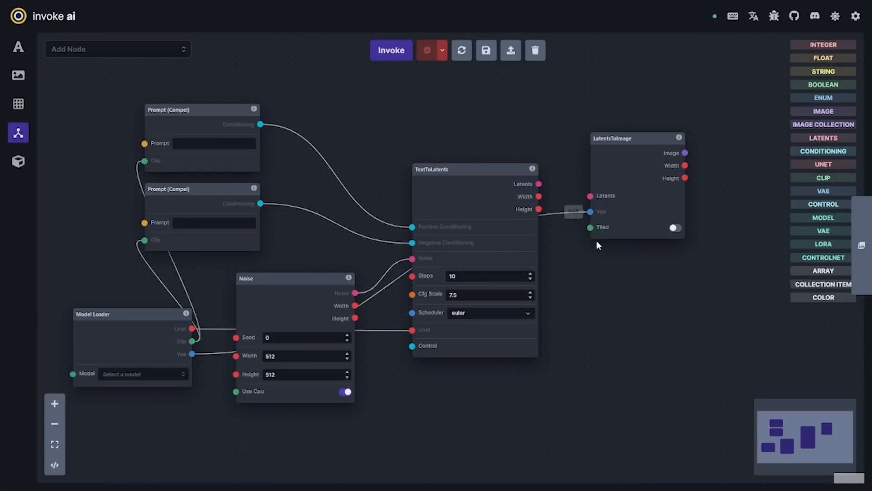
Connect the Latents output of TextToLatents to the Latents input of LatentsToImage.
drag(591, 287, 576, 298)
drag(524, 193, 576, 205)
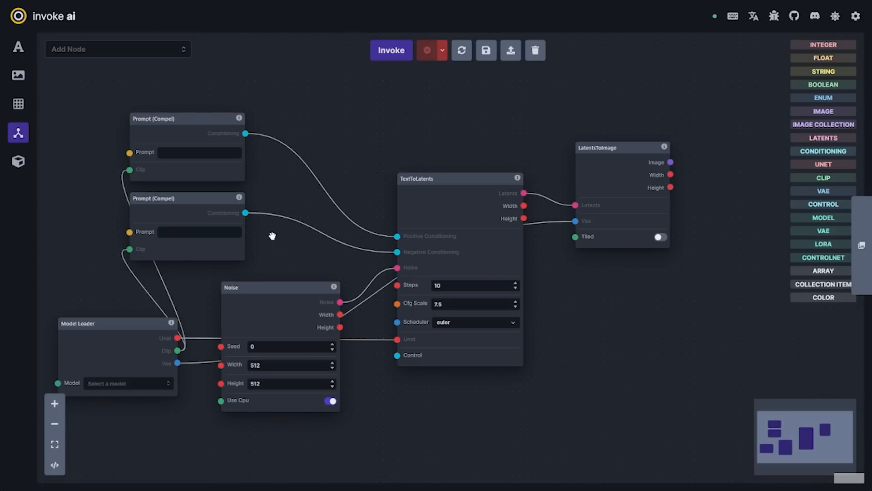
drag(335, 143, 356, 145)
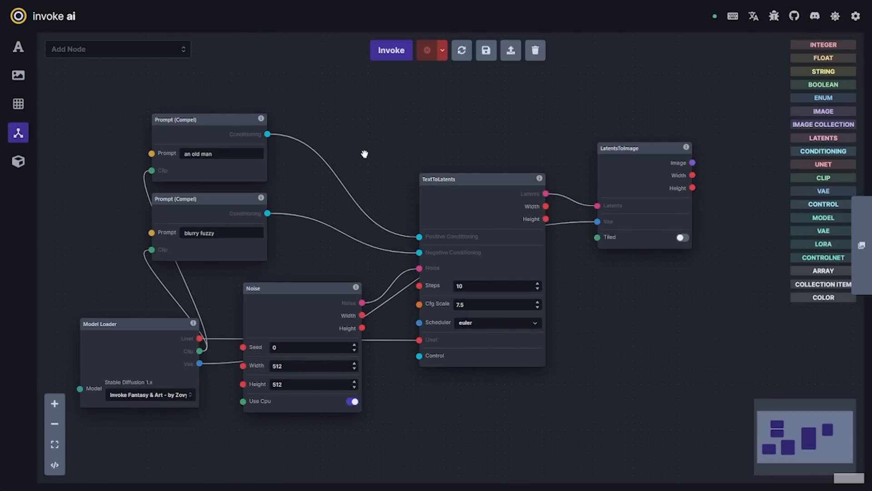
View the generated old man image in the gallery and the text-to-image viewer, and return to the node editor.
click(862, 245)
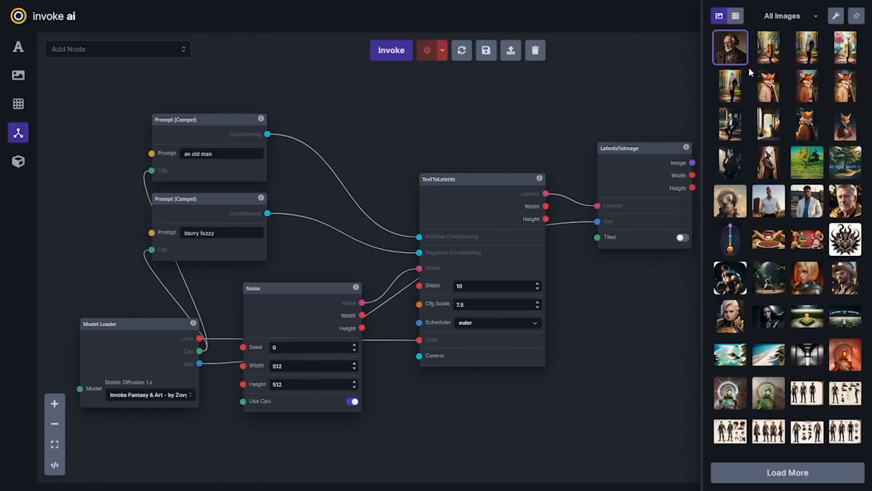
click(18, 48)
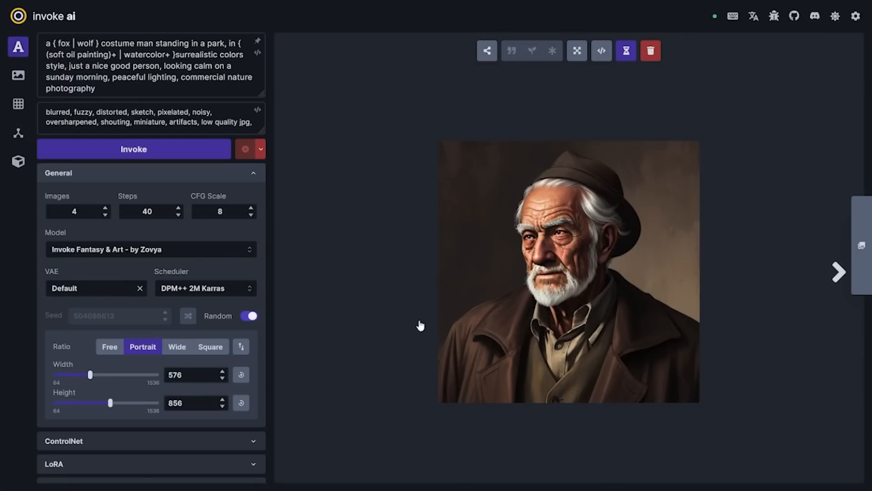
click(18, 133)
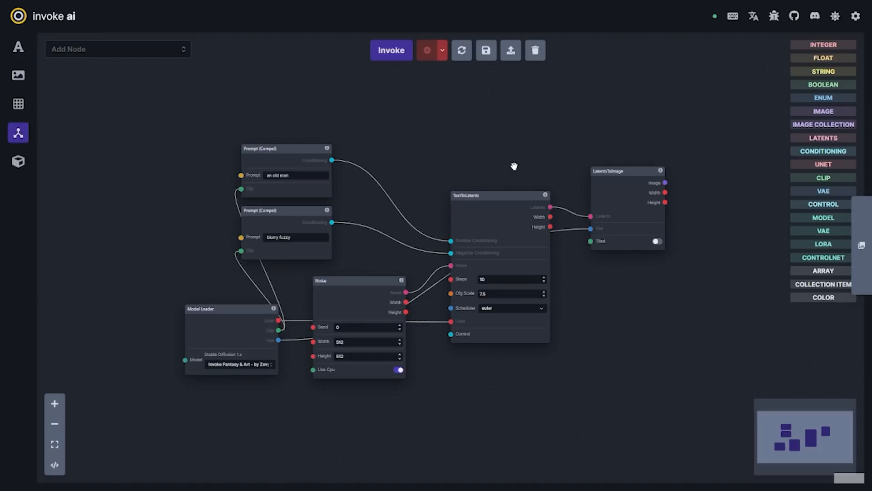
Review the Invoke Fantasy & Art - by Zovya model details and the model list in the Model Manager, and open the Import Models page.
click(19, 162)
click(167, 308)
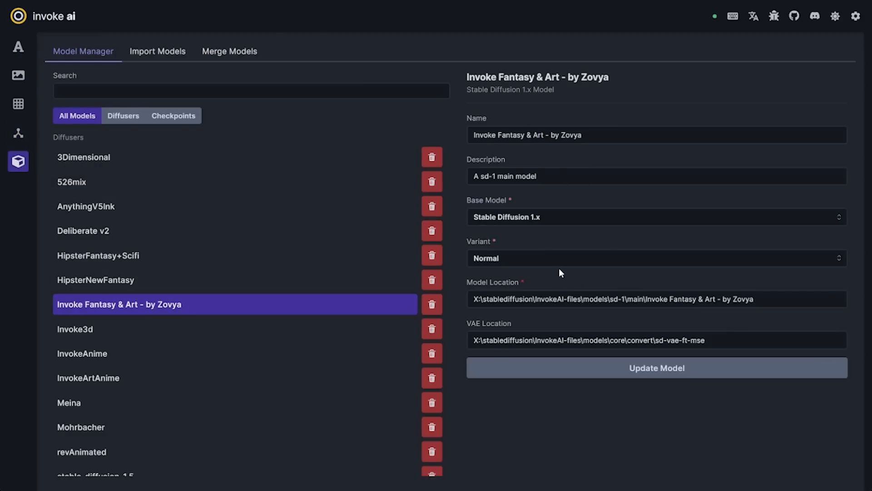
scroll(276, 308, down, 5)
scroll(279, 308, up, 5)
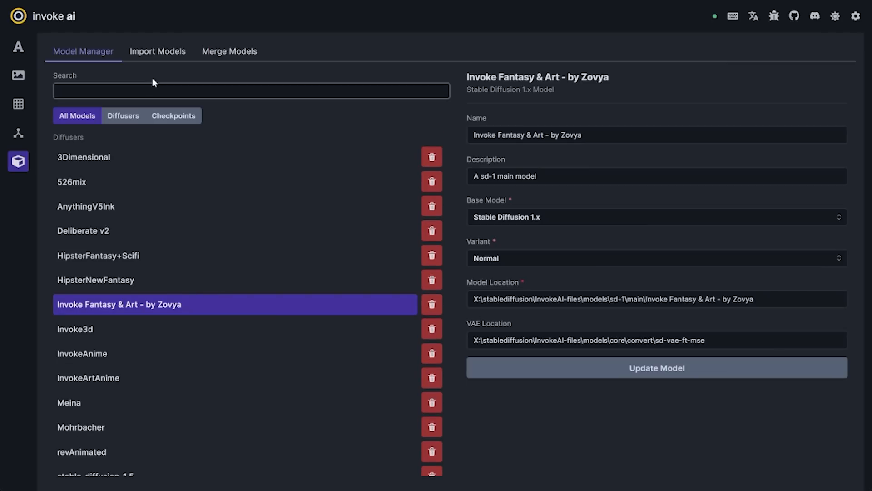
click(158, 52)
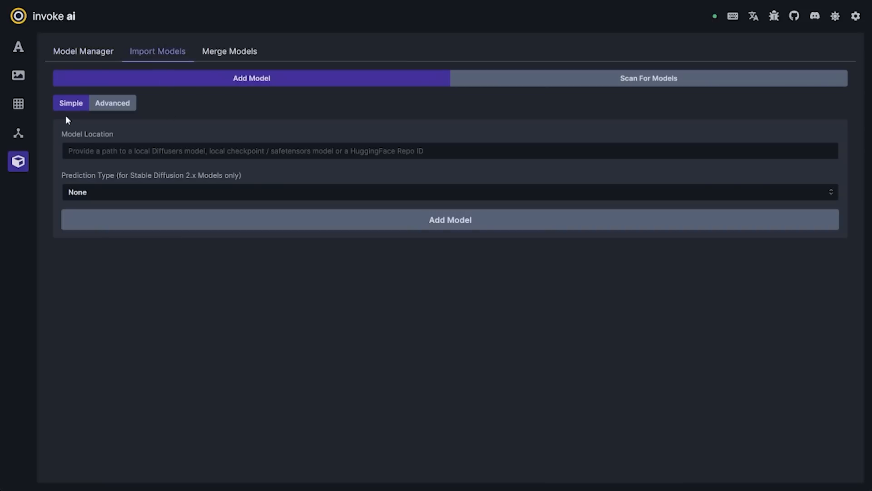